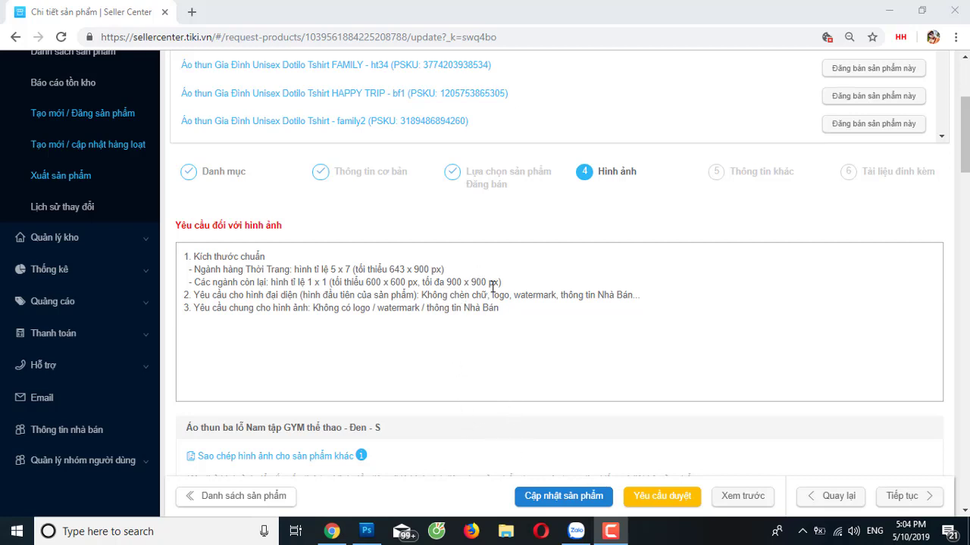
- Scroll through the Đen - S variant's image section to review its photos
{"action": "scroll", "coordinate": [479, 270], "scroll_direction": "up", "scroll_amount": 3}
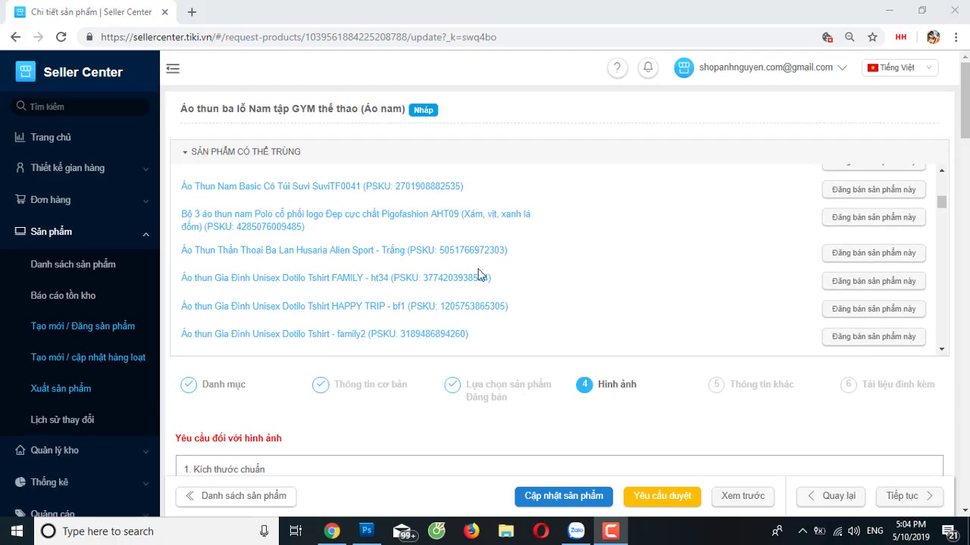
{"action": "scroll", "coordinate": [385, 368], "scroll_direction": "down", "scroll_amount": 3}
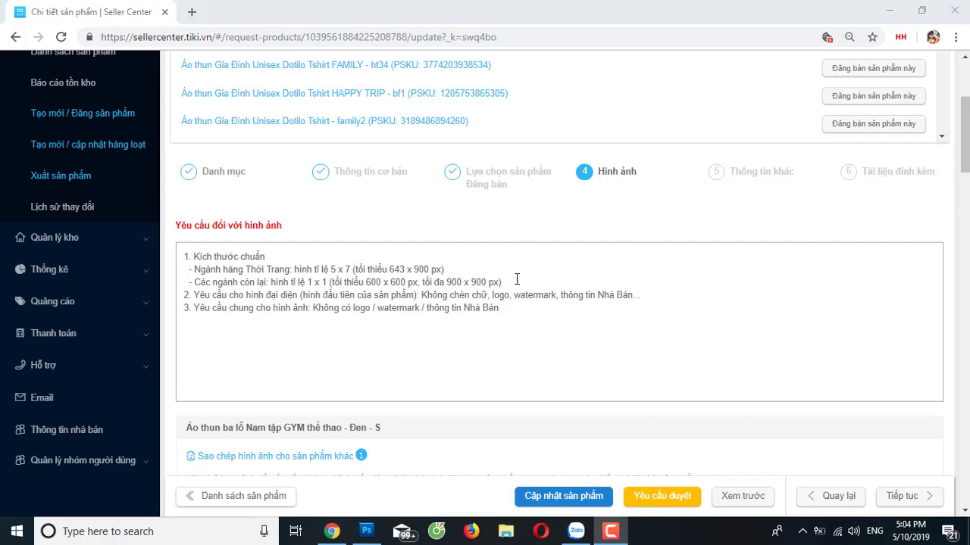
{"action": "scroll", "coordinate": [516, 280], "scroll_direction": "down", "scroll_amount": 2}
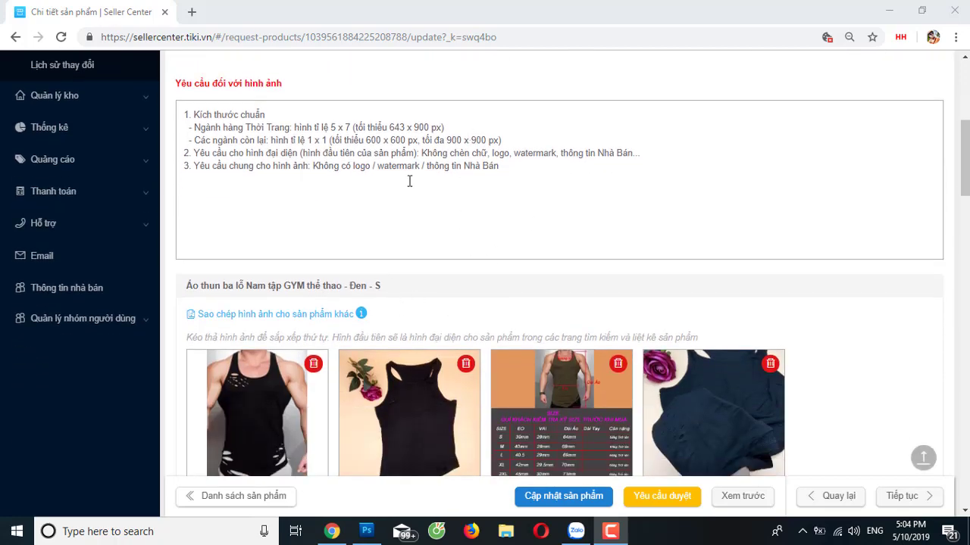
{"action": "scroll", "coordinate": [372, 316], "scroll_direction": "down", "scroll_amount": 3}
{"action": "scroll", "coordinate": [353, 298], "scroll_direction": "up", "scroll_amount": 2}
{"action": "scroll", "coordinate": [355, 293], "scroll_direction": "up", "scroll_amount": 3}
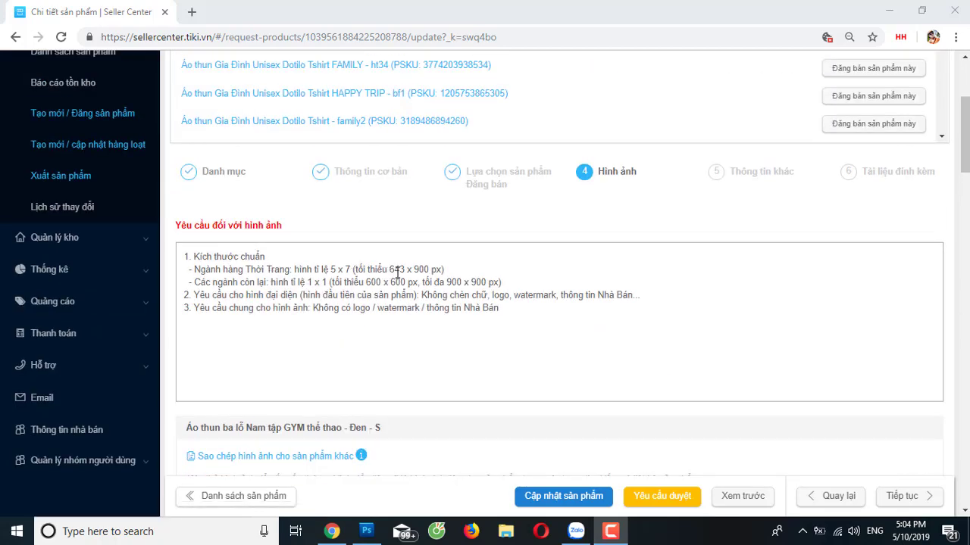
{"action": "scroll", "coordinate": [328, 303], "scroll_direction": "down", "scroll_amount": 3}
{"action": "scroll", "coordinate": [333, 318], "scroll_direction": "down", "scroll_amount": 1}
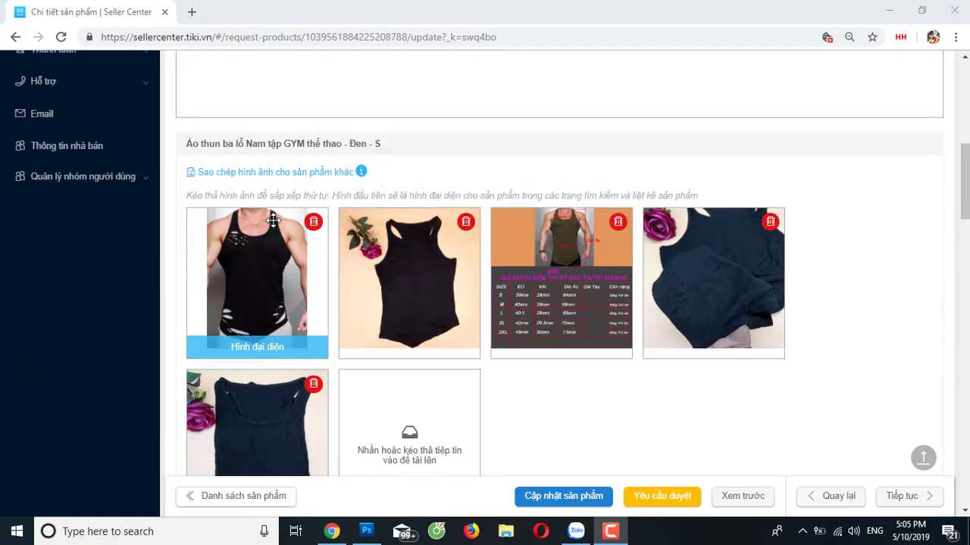
{"action": "scroll", "coordinate": [461, 368], "scroll_direction": "down", "scroll_amount": 1}
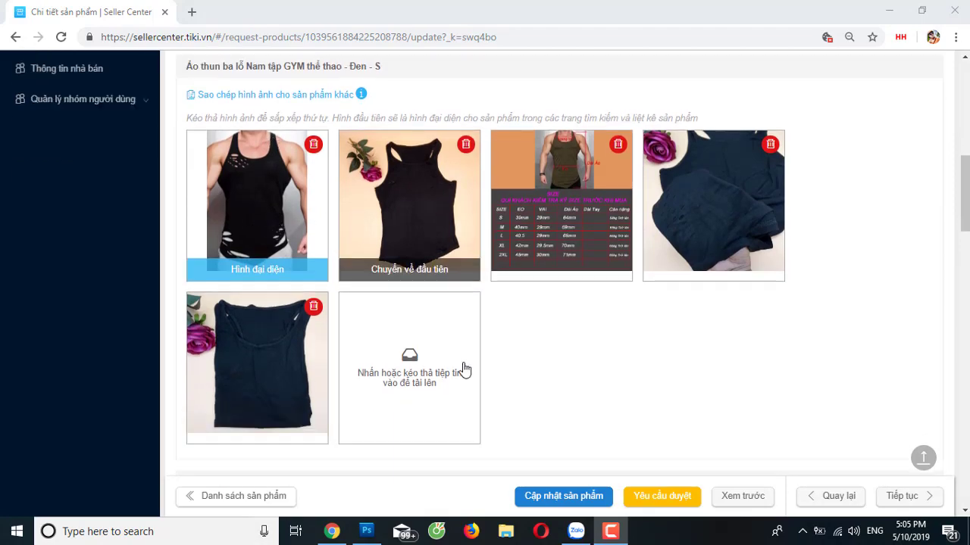
{"action": "scroll", "coordinate": [477, 349], "scroll_direction": "down", "scroll_amount": 3}
{"action": "scroll", "coordinate": [462, 326], "scroll_direction": "up", "scroll_amount": 4}
{"action": "scroll", "coordinate": [450, 314], "scroll_direction": "up", "scroll_amount": 3}
{"action": "scroll", "coordinate": [450, 313], "scroll_direction": "up", "scroll_amount": 5}
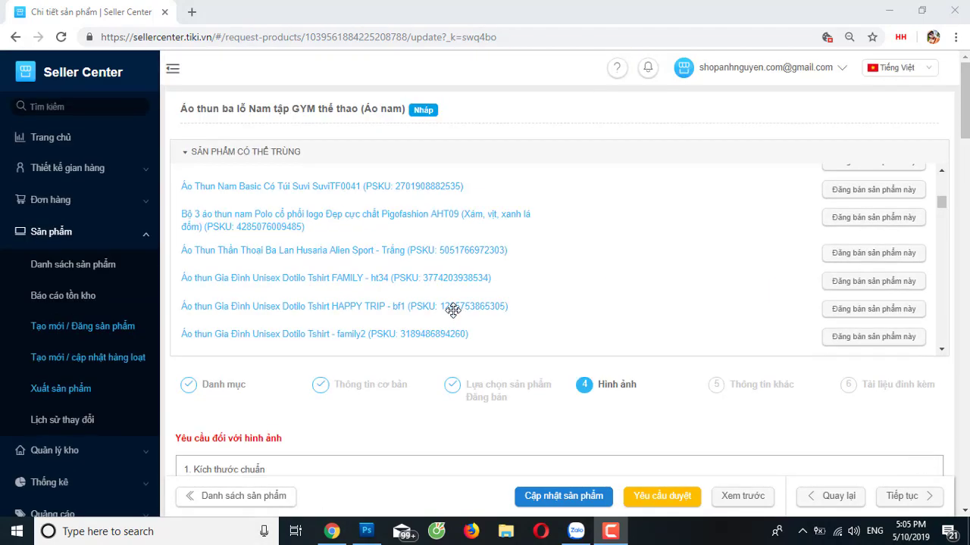
{"action": "scroll", "coordinate": [450, 314], "scroll_direction": "up", "scroll_amount": 1}
{"action": "scroll", "coordinate": [388, 374], "scroll_direction": "down", "scroll_amount": 4}
{"action": "scroll", "coordinate": [341, 288], "scroll_direction": "down", "scroll_amount": 4}
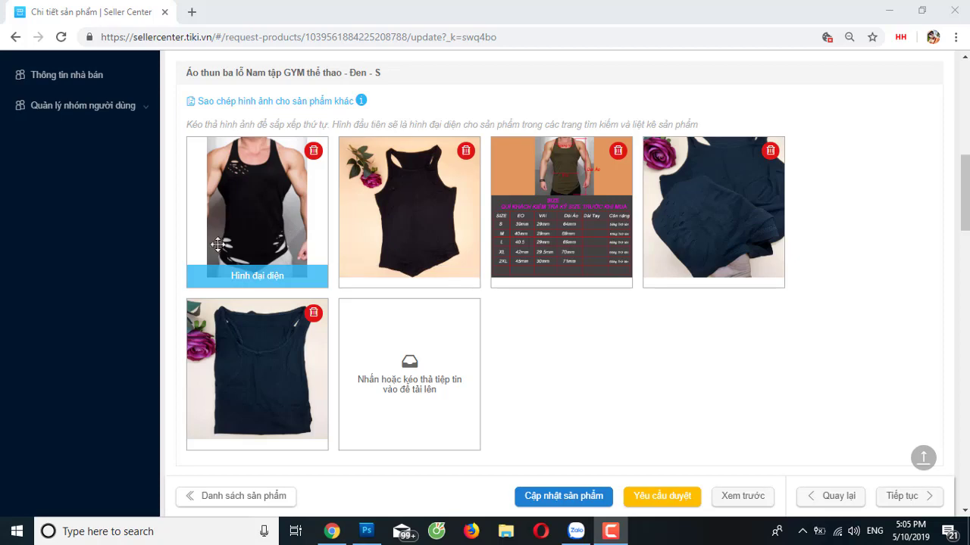
{"action": "scroll", "coordinate": [460, 321], "scroll_direction": "up", "scroll_amount": 2}
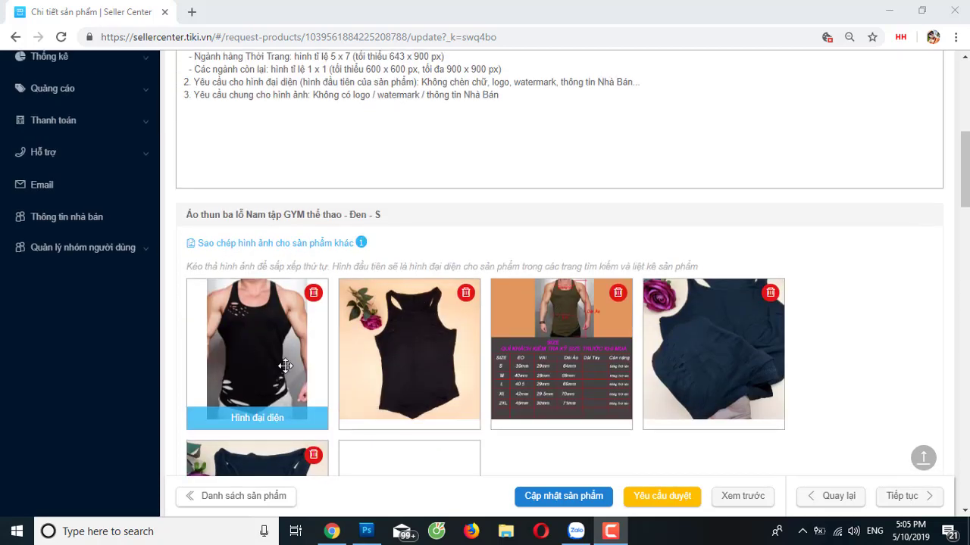
{"action": "scroll", "coordinate": [611, 355], "scroll_direction": "up", "scroll_amount": 2}
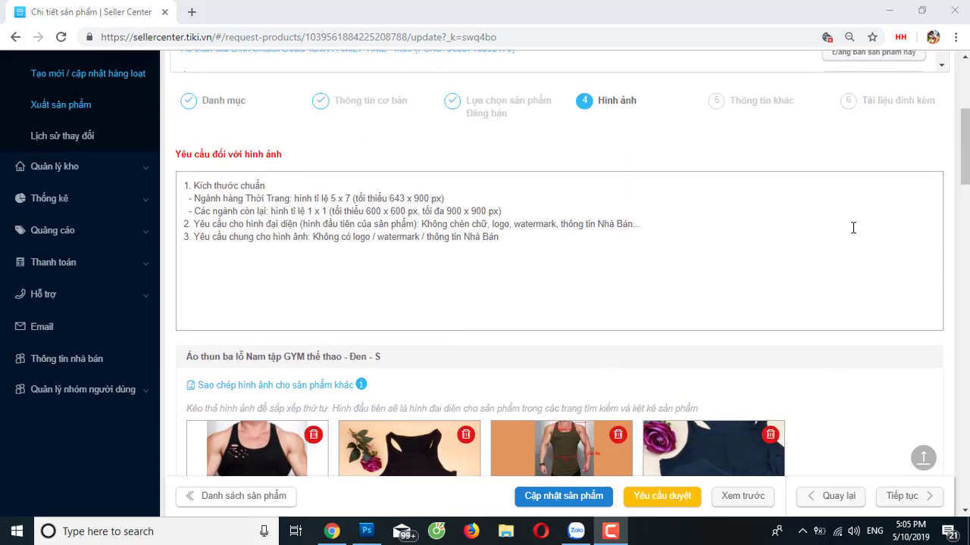
{"action": "scroll", "coordinate": [695, 280], "scroll_direction": "up", "scroll_amount": 1}
{"action": "scroll", "coordinate": [780, 311], "scroll_direction": "down", "scroll_amount": 3}
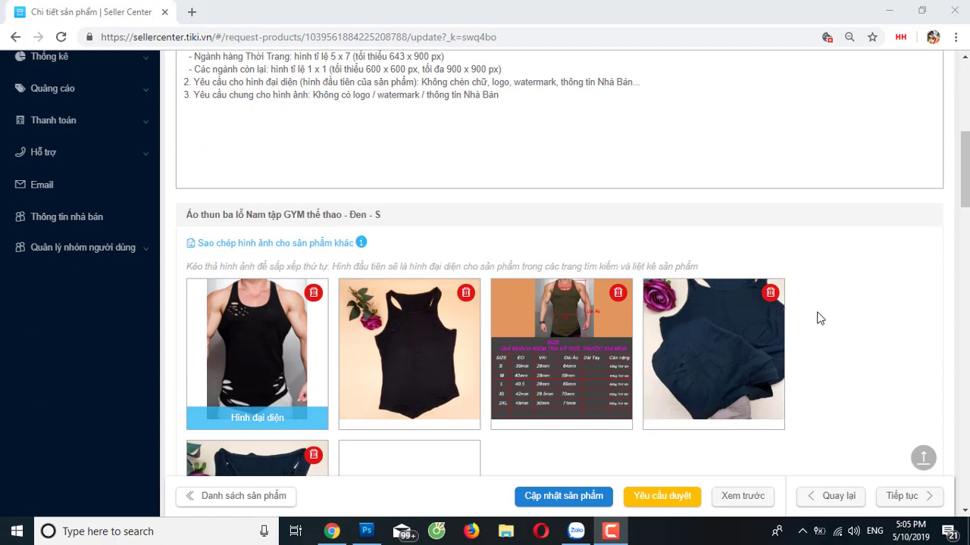
{"action": "mouse_move", "coordinate": [409, 348]}
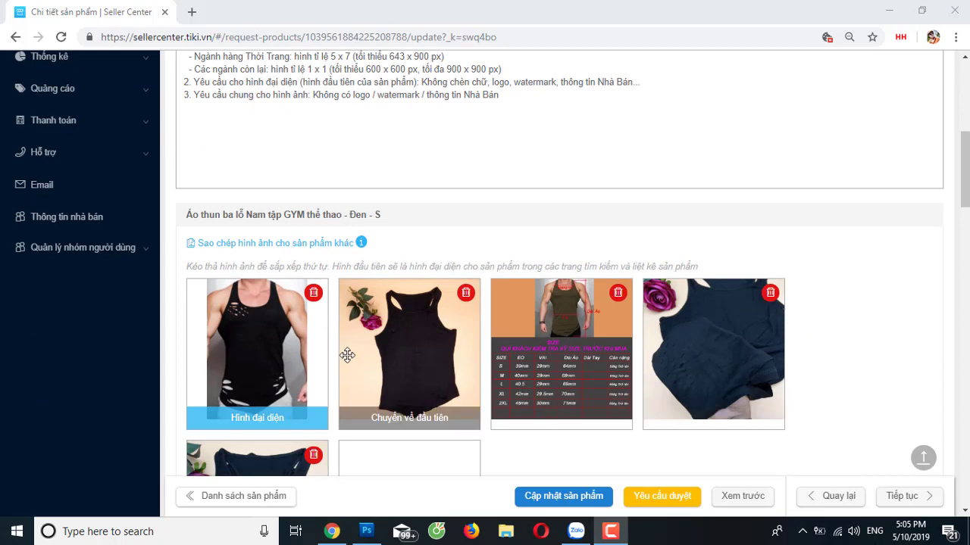
{"action": "scroll", "coordinate": [385, 348], "scroll_direction": "down", "scroll_amount": 1}
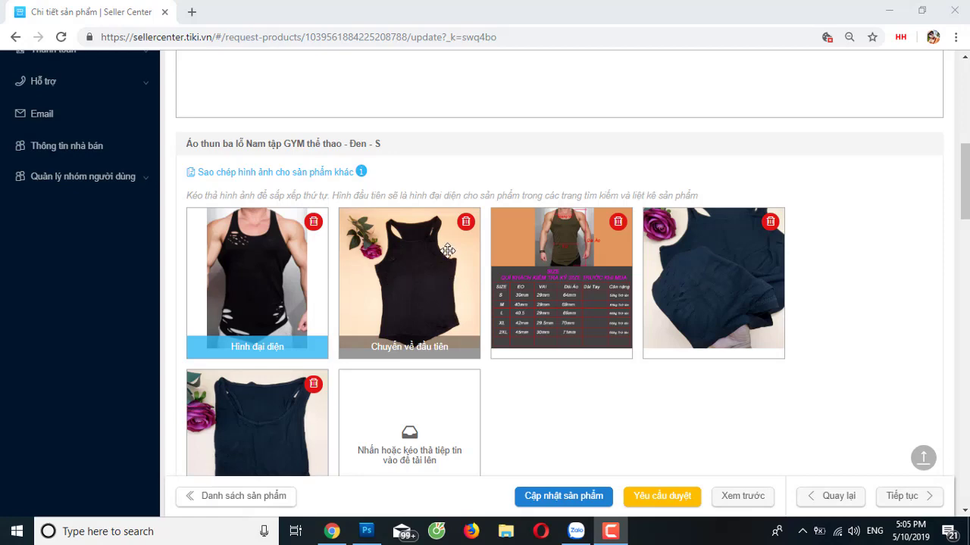
{"action": "scroll", "coordinate": [451, 253], "scroll_direction": "up", "scroll_amount": 2}
{"action": "scroll", "coordinate": [338, 154], "scroll_direction": "down", "scroll_amount": 2}
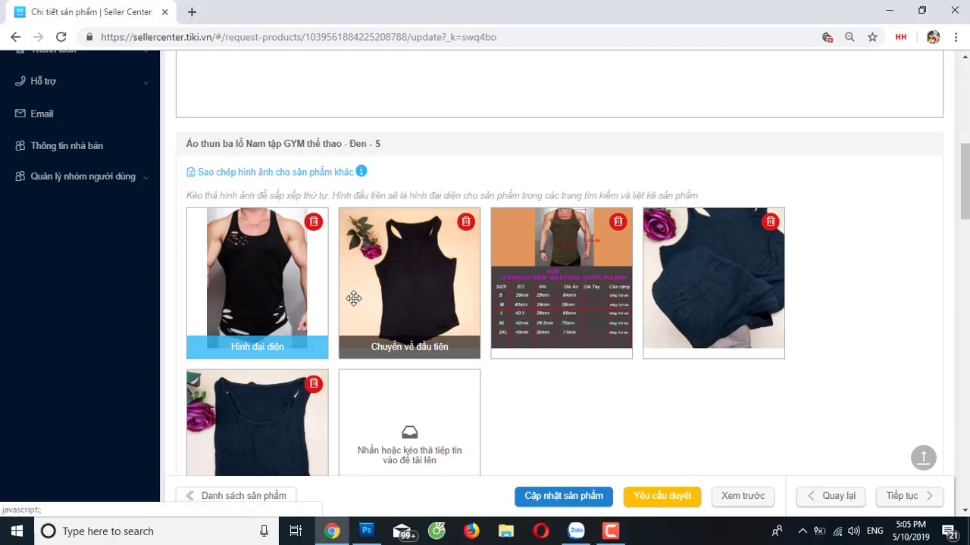
- Drag the rose-background tank top thumbnail into the first Hình đại diện slot
{"action": "left_click_drag", "start_coordinate": [353, 296], "coordinate": [263, 260]}
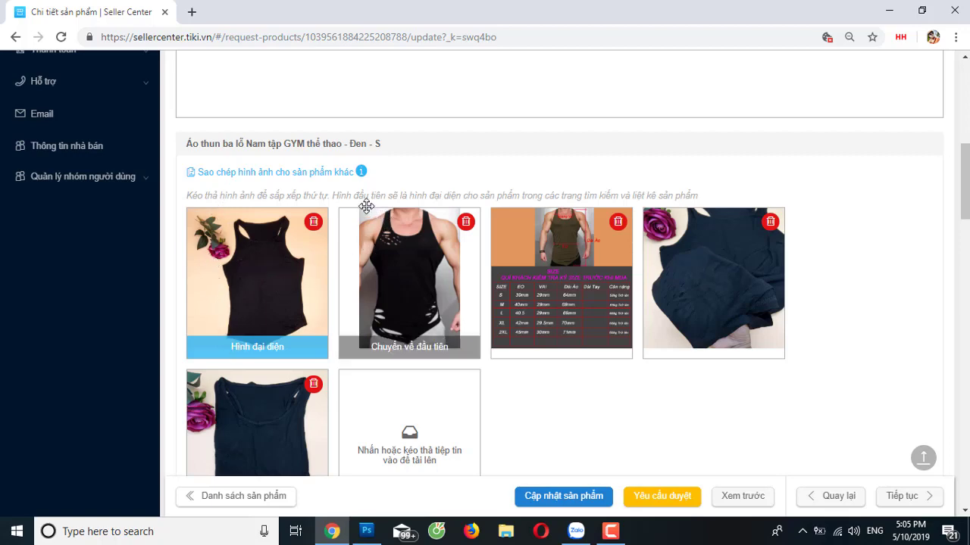
{"action": "scroll", "coordinate": [402, 175], "scroll_direction": "up", "scroll_amount": 3}
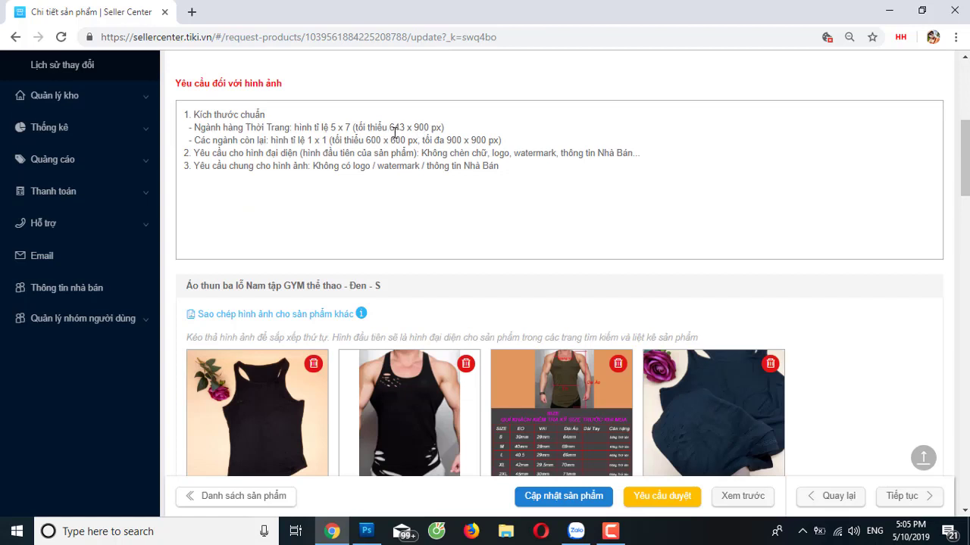
{"action": "scroll", "coordinate": [416, 131], "scroll_direction": "down", "scroll_amount": 1}
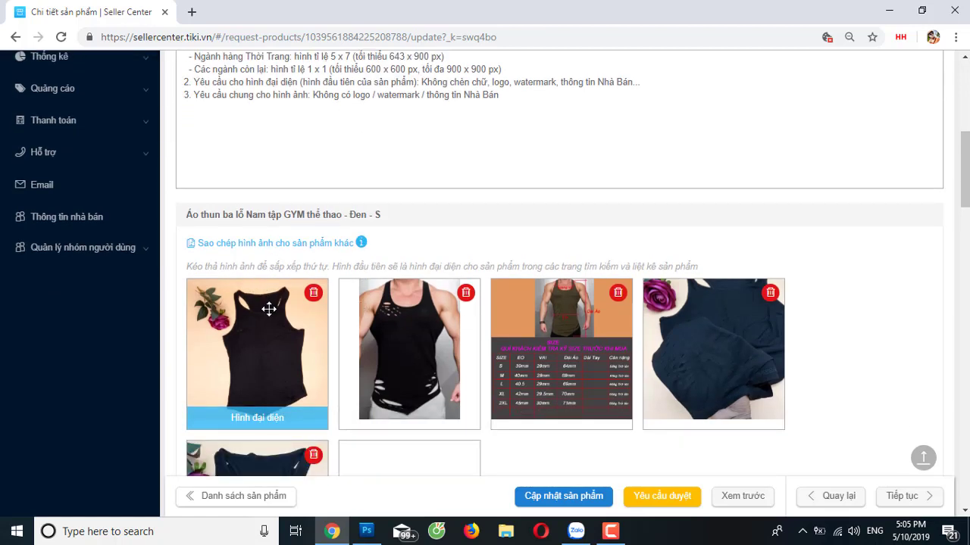
{"action": "scroll", "coordinate": [226, 272], "scroll_direction": "down", "scroll_amount": 1}
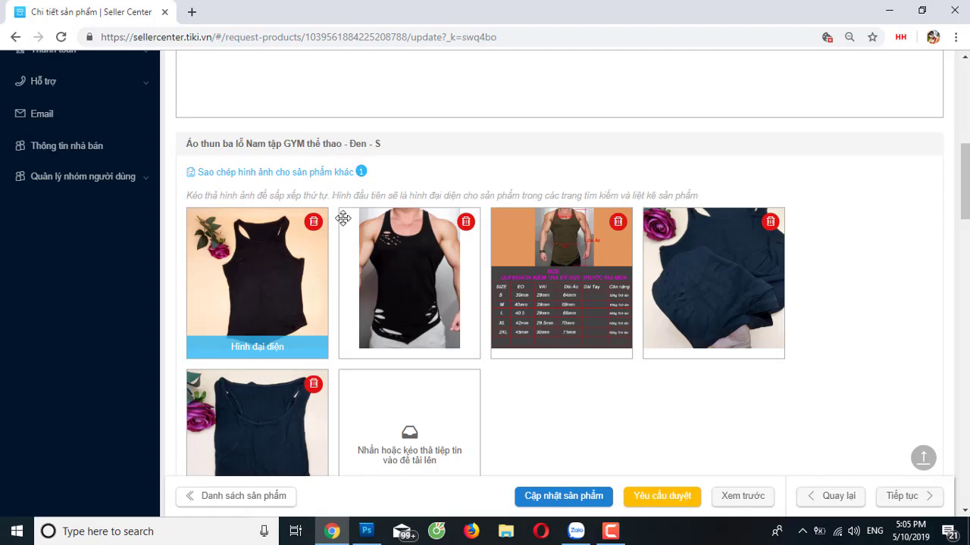
{"action": "scroll", "coordinate": [386, 276], "scroll_direction": "up", "scroll_amount": 3}
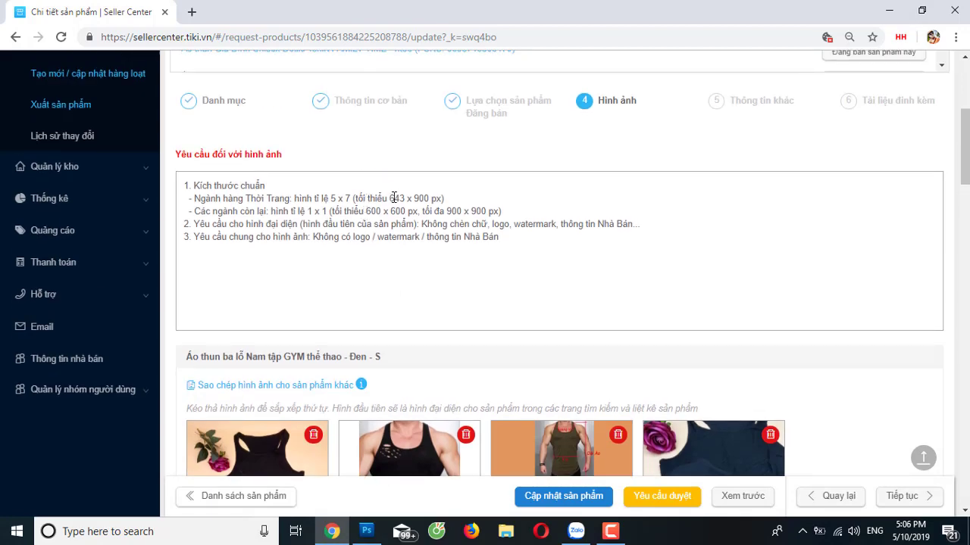
{"action": "scroll", "coordinate": [400, 250], "scroll_direction": "down", "scroll_amount": 2}
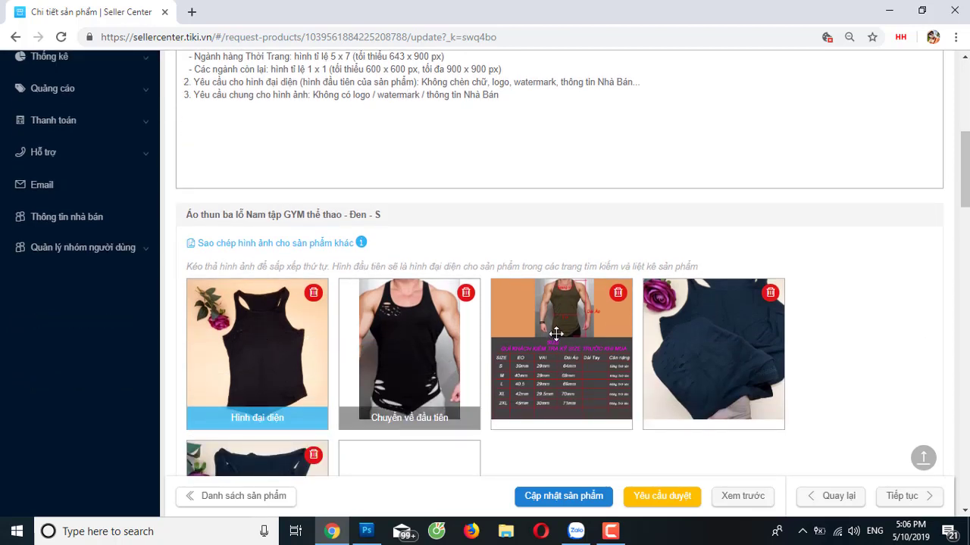
{"action": "scroll", "coordinate": [555, 303], "scroll_direction": "down", "scroll_amount": 1}
{"action": "scroll", "coordinate": [554, 303], "scroll_direction": "down", "scroll_amount": 2}
{"action": "scroll", "coordinate": [743, 210], "scroll_direction": "up", "scroll_amount": 2}
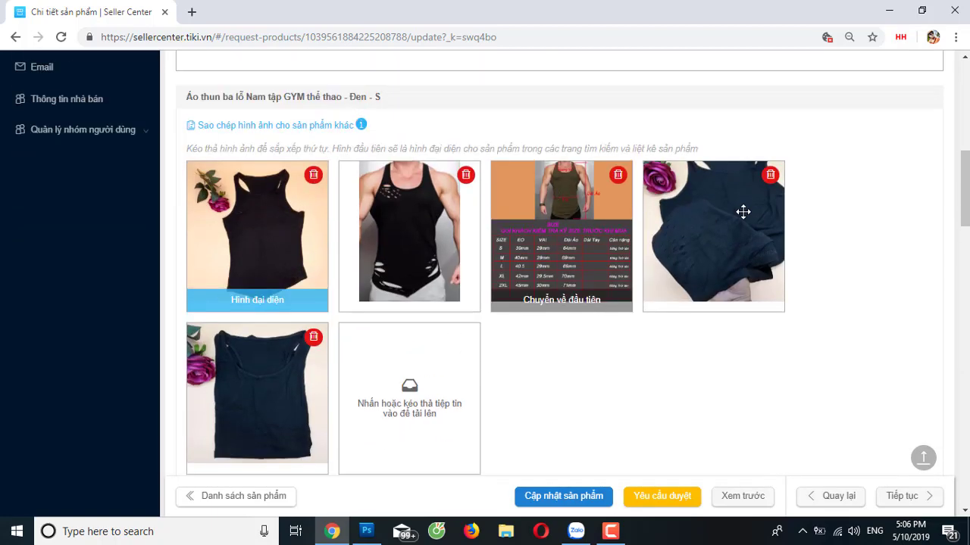
{"action": "scroll", "coordinate": [457, 381], "scroll_direction": "down", "scroll_amount": 1}
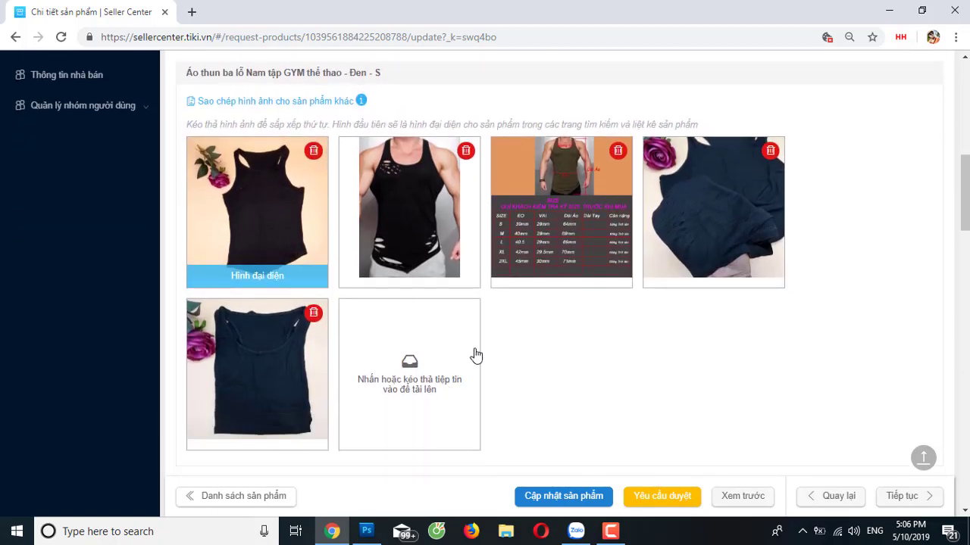
{"action": "left_click", "coordinate": [478, 350]}
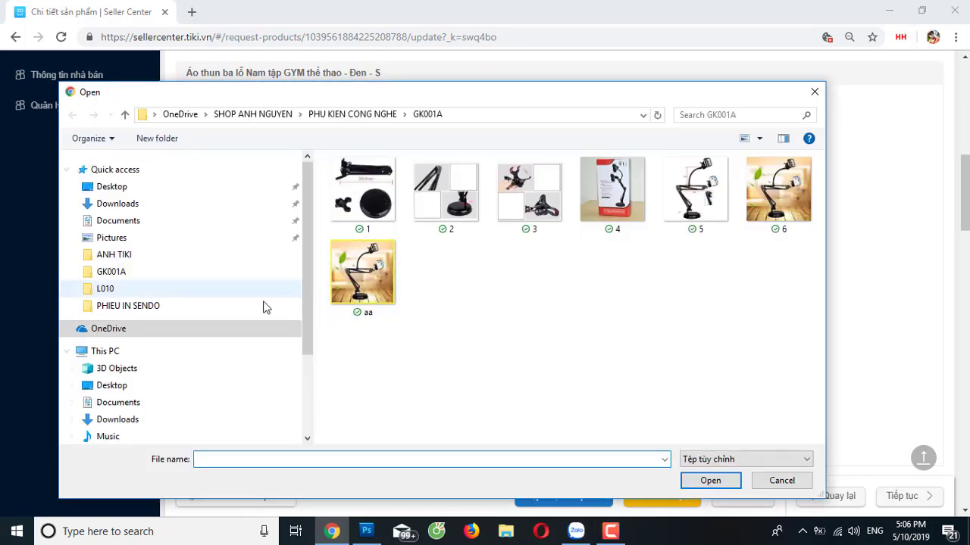
{"action": "left_click", "coordinate": [371, 115]}
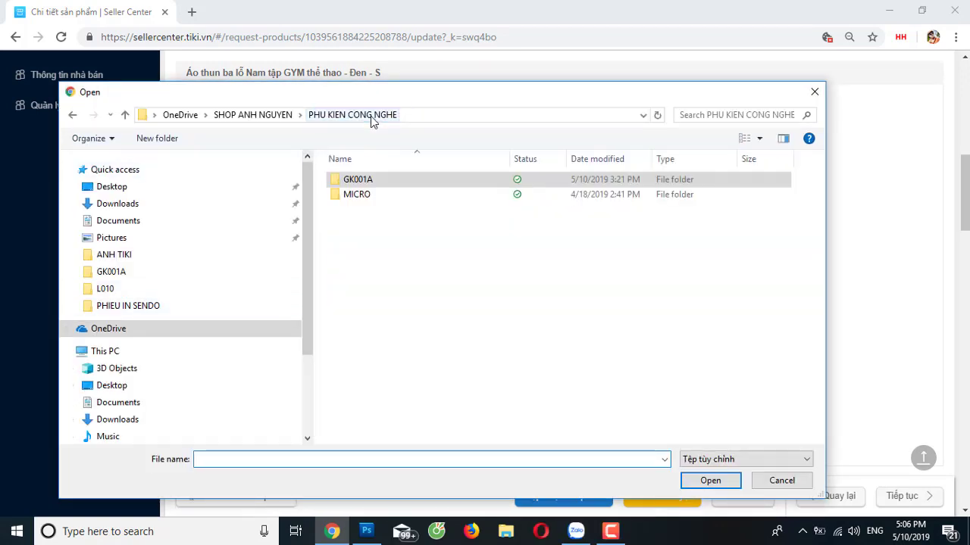
{"action": "double_click", "coordinate": [351, 194]}
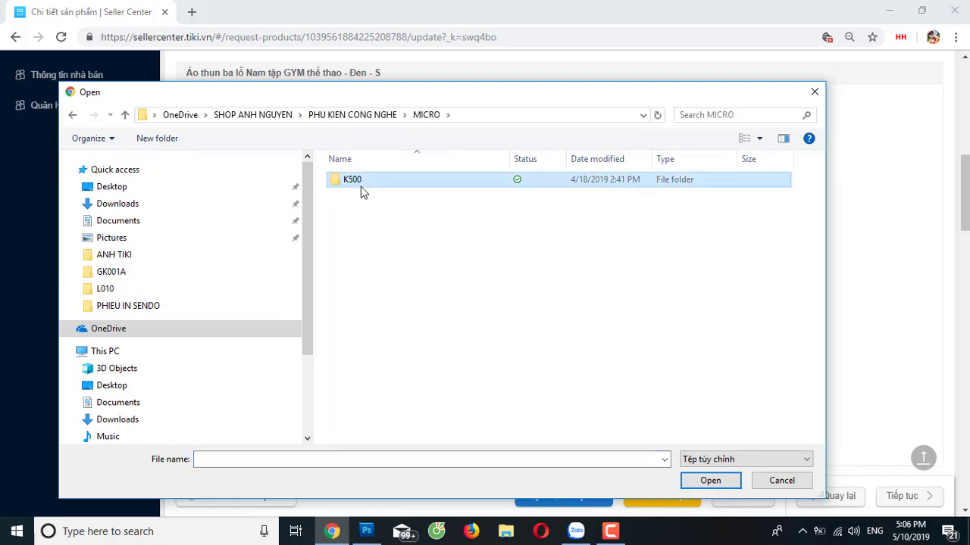
{"action": "double_click", "coordinate": [354, 180]}
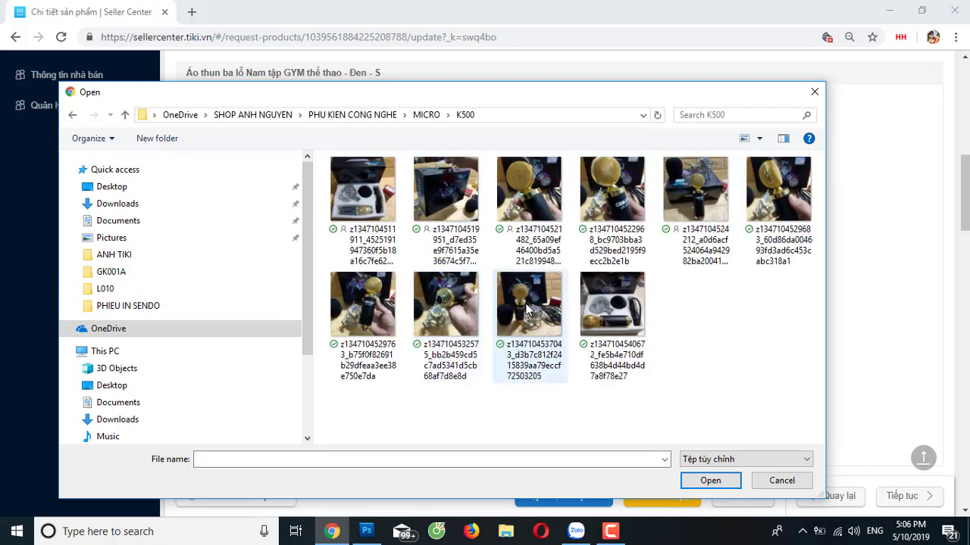
{"action": "mouse_move", "coordinate": [528, 305]}
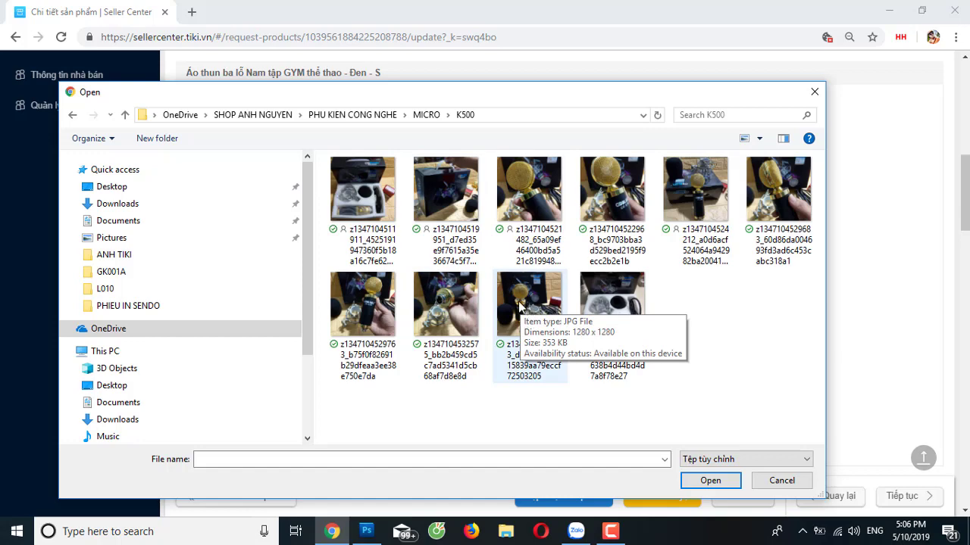
{"action": "left_click", "coordinate": [814, 92]}
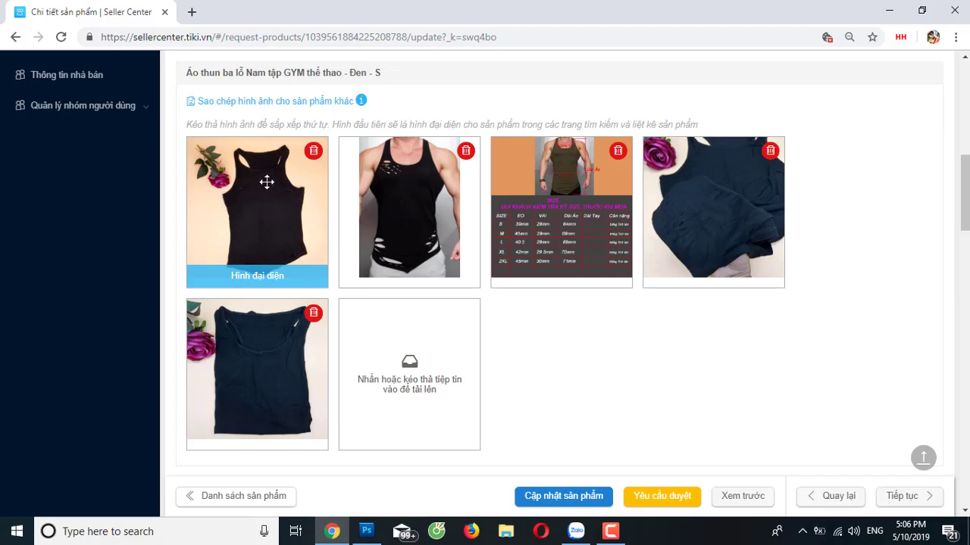
- Minimise the Chrome window with Tiki Seller Center to reveal the Windows desktop
{"action": "scroll", "coordinate": [422, 314], "scroll_direction": "down", "scroll_amount": 1}
{"action": "scroll", "coordinate": [419, 315], "scroll_direction": "down", "scroll_amount": 2}
{"action": "scroll", "coordinate": [419, 315], "scroll_direction": "up", "scroll_amount": 4}
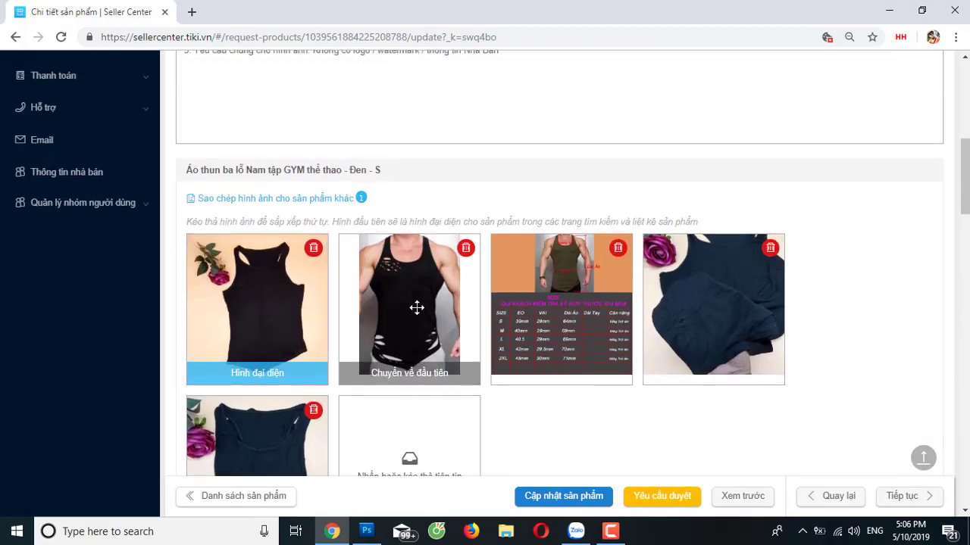
{"action": "scroll", "coordinate": [417, 308], "scroll_direction": "up", "scroll_amount": 2}
{"action": "scroll", "coordinate": [417, 308], "scroll_direction": "up", "scroll_amount": 2}
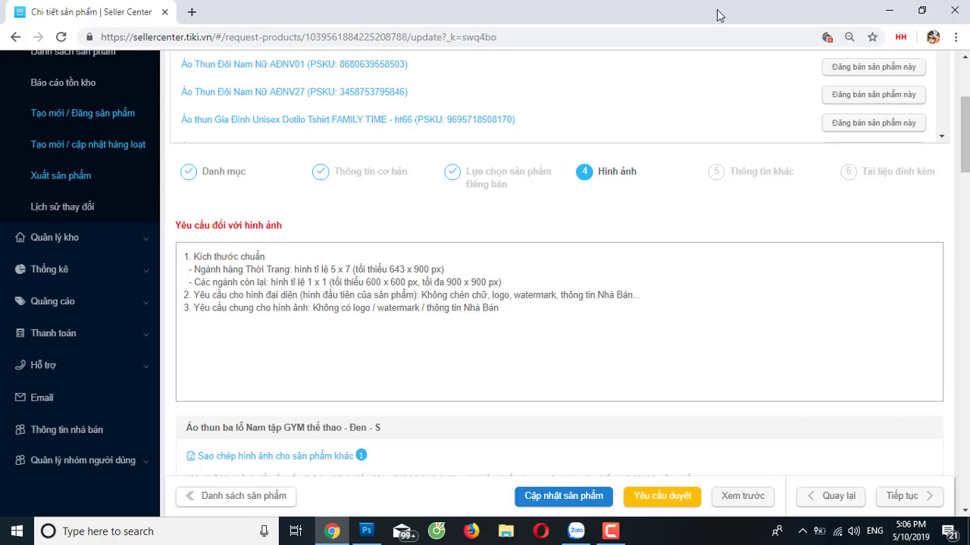
{"action": "left_click", "coordinate": [881, 9]}
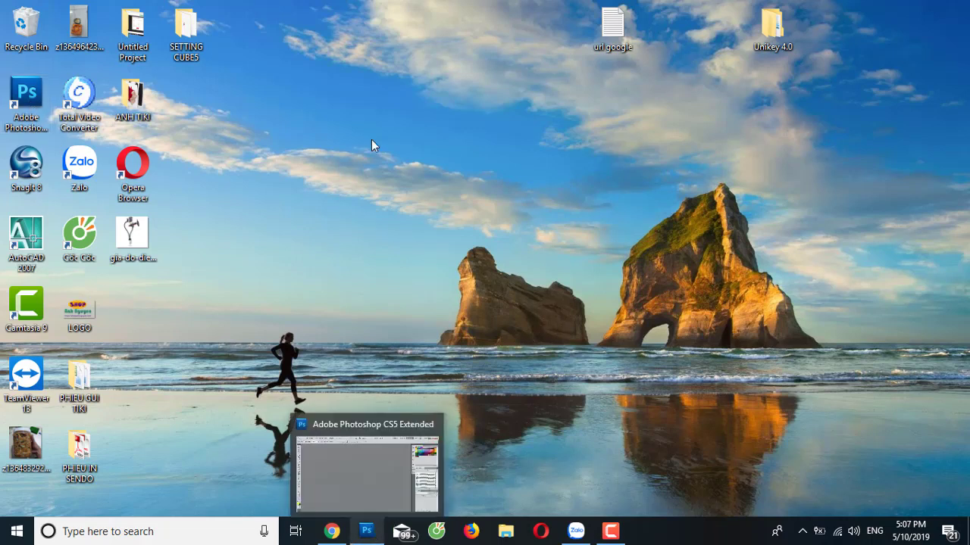
- Restore Adobe Photoshop CS5 from its taskbar button
{"action": "left_click", "coordinate": [371, 527]}
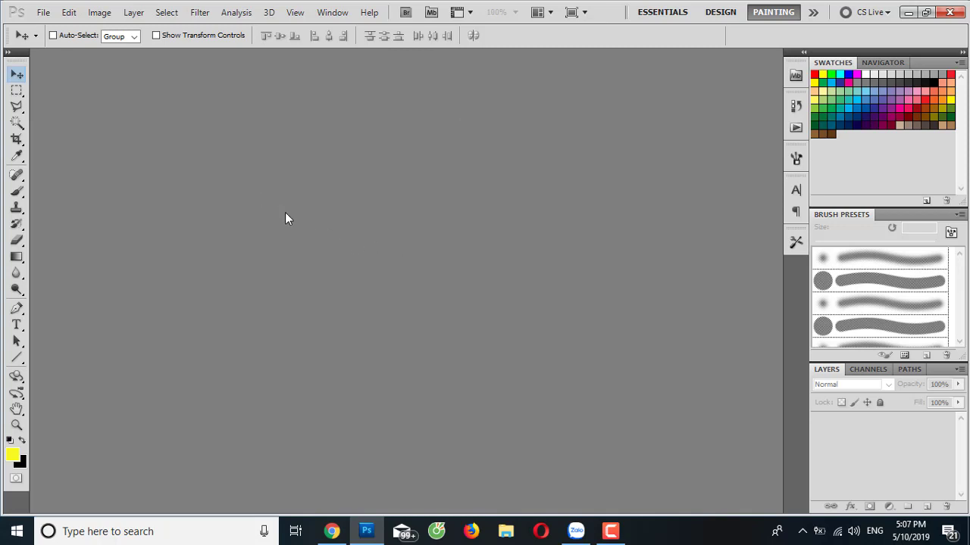
- Open 1.jpg, the black polo shirt photo, from the AT011 folder via File > Open
{"action": "left_click", "coordinate": [44, 13]}
{"action": "left_click", "coordinate": [57, 42]}
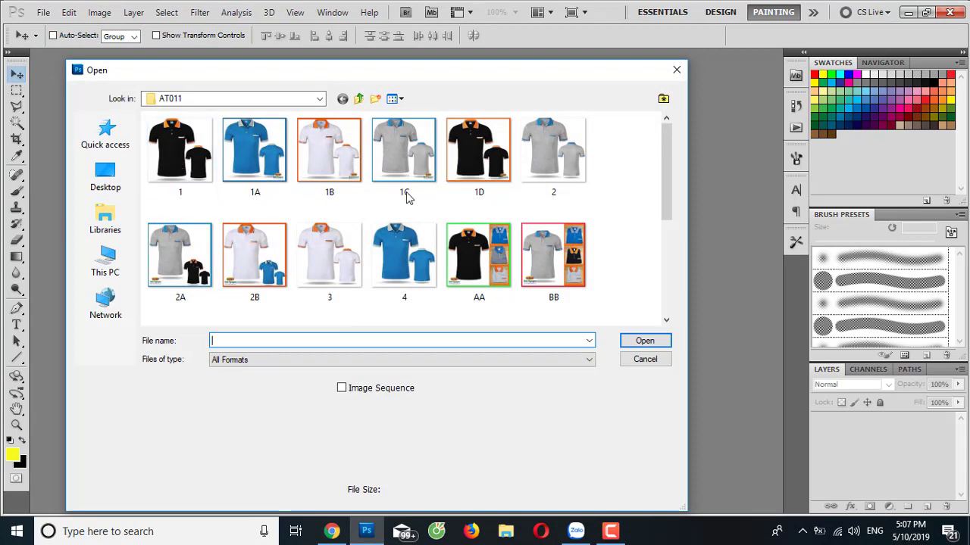
{"action": "left_click", "coordinate": [200, 155]}
{"action": "double_click", "coordinate": [201, 155]}
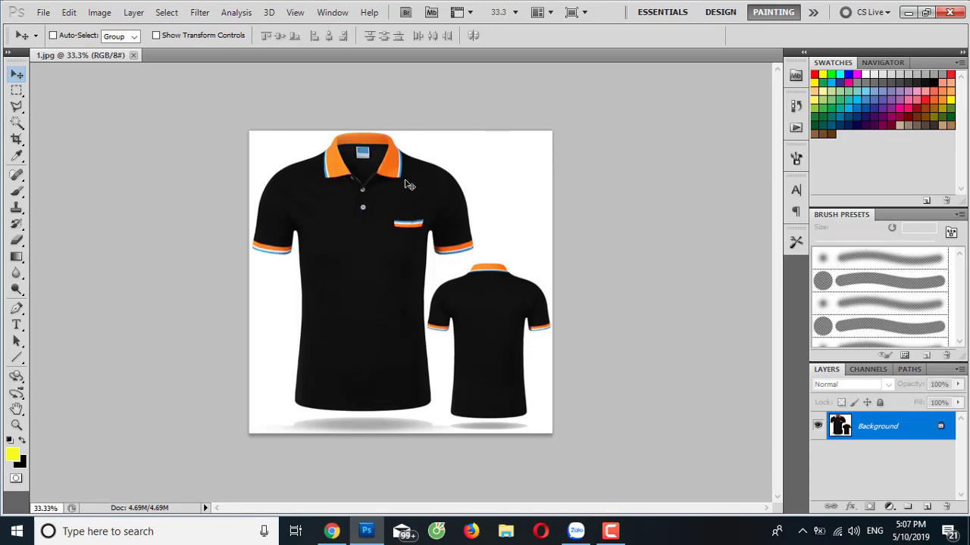
{"action": "left_click", "coordinate": [334, 531]}
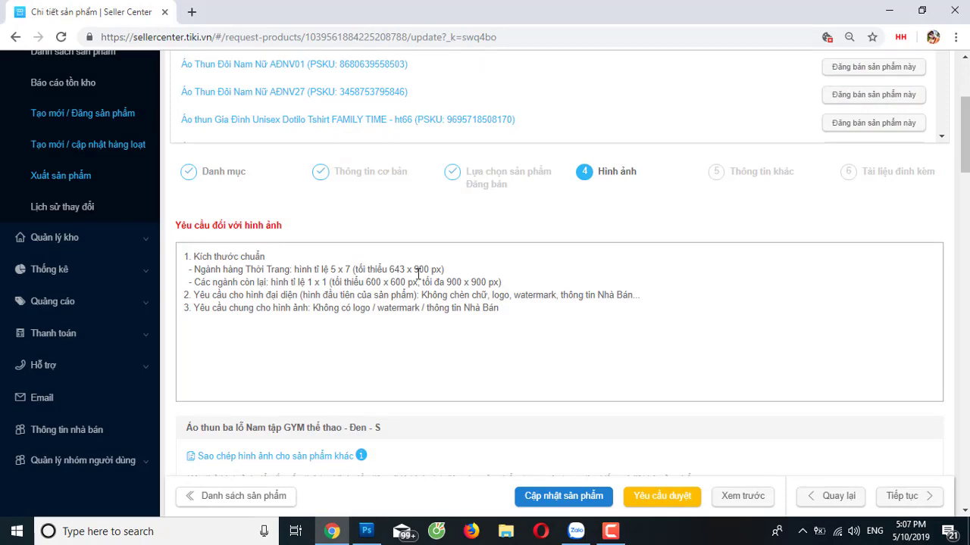
{"action": "scroll", "coordinate": [419, 423], "scroll_direction": "down", "scroll_amount": 3}
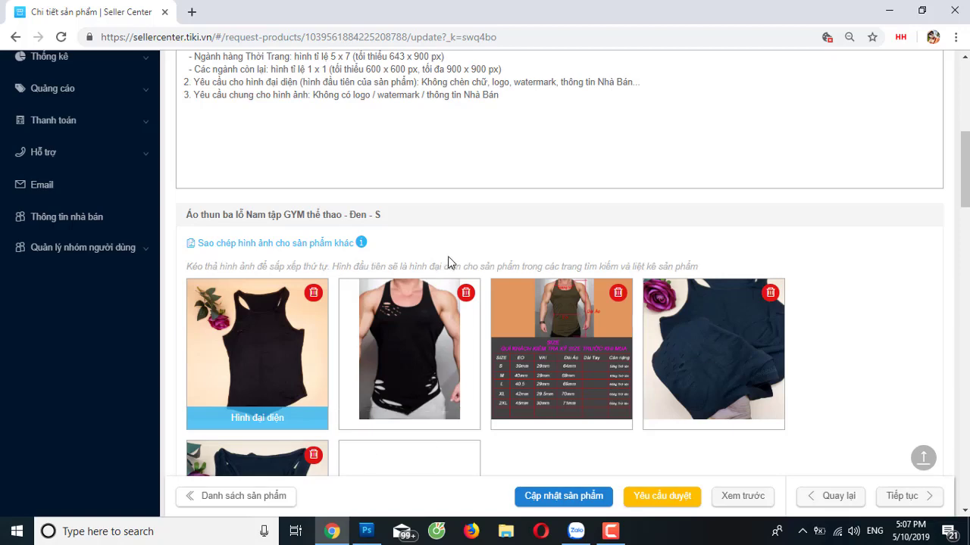
{"action": "mouse_move", "coordinate": [409, 355]}
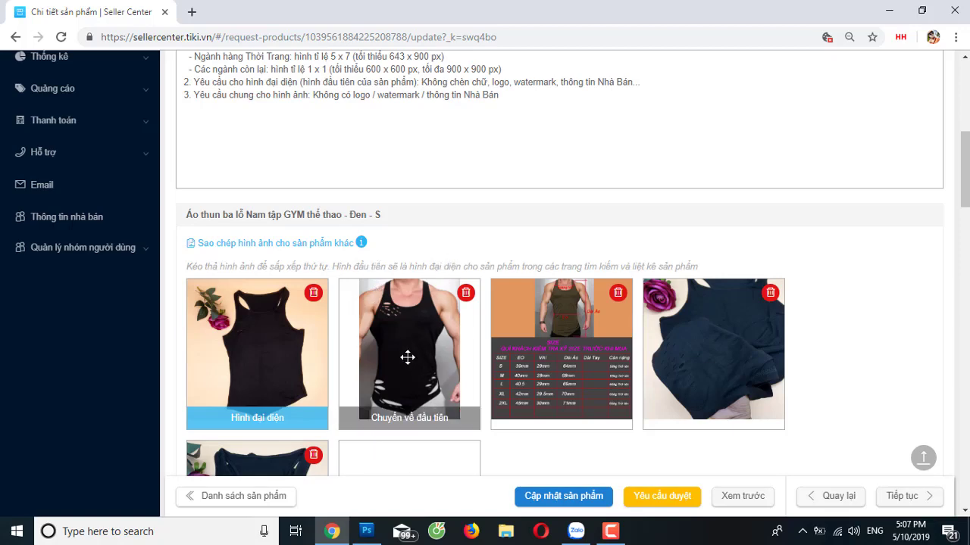
{"action": "left_click", "coordinate": [367, 531]}
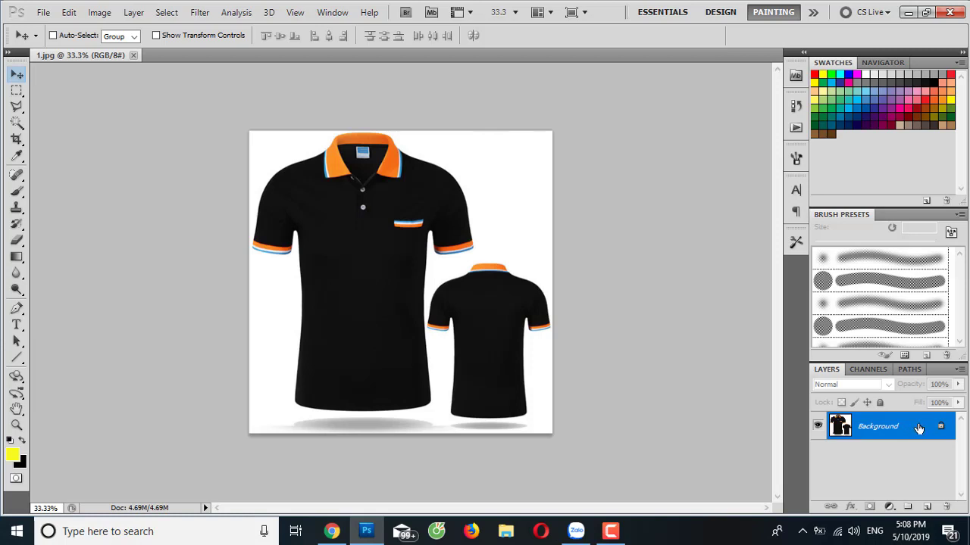
- Convert the Background into Layer 0, test-moving the image and then undoing the move
{"action": "double_click", "coordinate": [918, 428]}
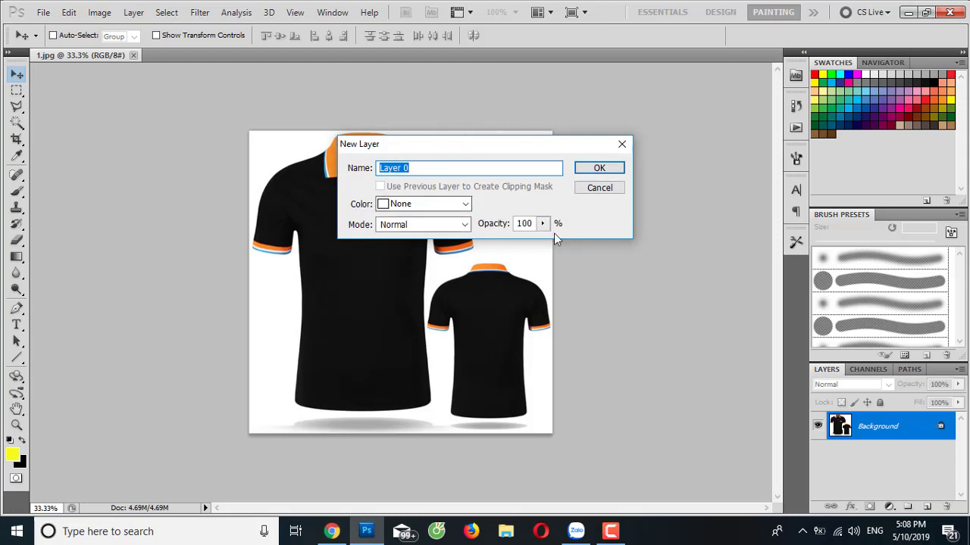
{"action": "left_click", "coordinate": [598, 169]}
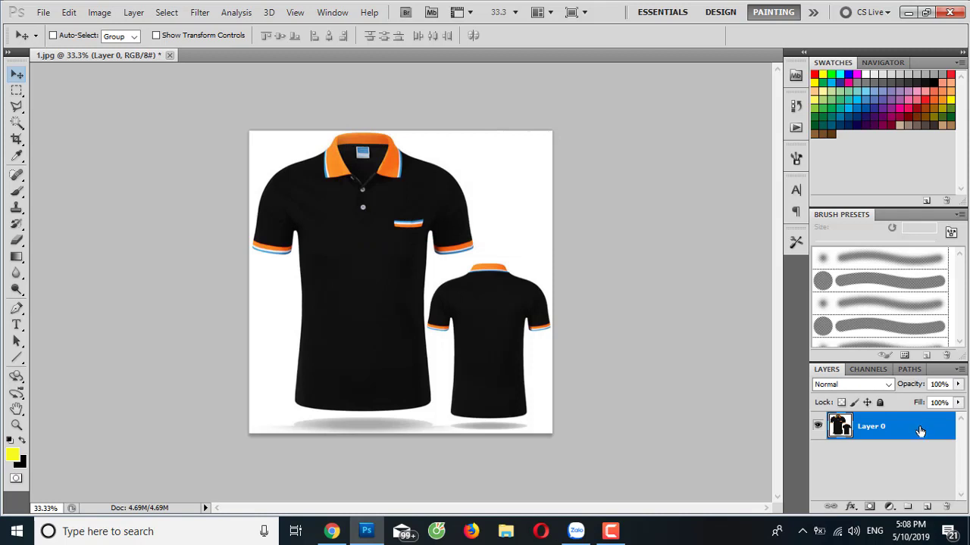
{"action": "mouse_move", "coordinate": [412, 222]}
{"action": "left_mouse_down"}
{"action": "mouse_move", "coordinate": [400, 290]}
{"action": "mouse_move", "coordinate": [385, 210]}
{"action": "left_mouse_up"}
{"action": "mouse_move", "coordinate": [381, 275]}
{"action": "left_mouse_down"}
{"action": "mouse_move", "coordinate": [331, 314]}
{"action": "mouse_move", "coordinate": [422, 268]}
{"action": "mouse_move", "coordinate": [386, 292]}
{"action": "mouse_move", "coordinate": [430, 293]}
{"action": "left_mouse_up"}
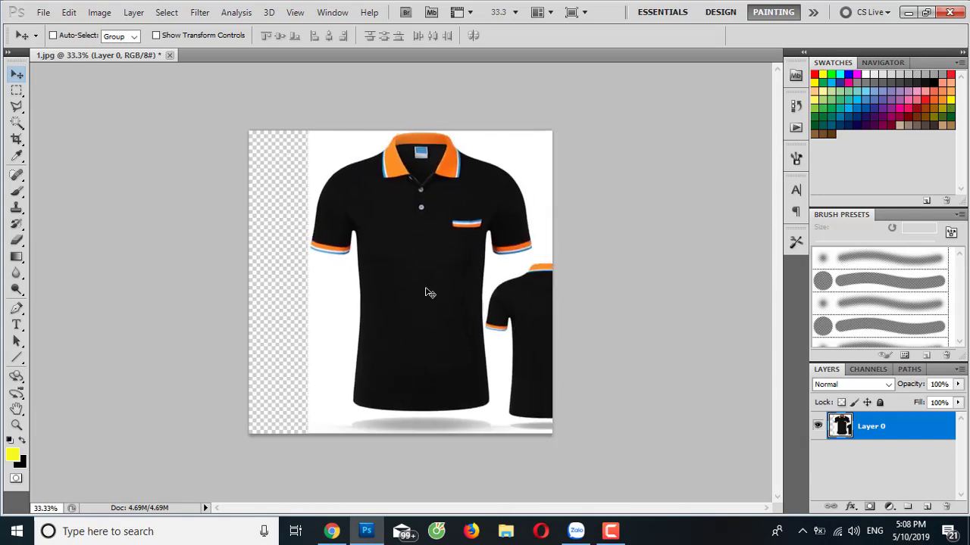
{"action": "key", "text": "ctrl+z"}
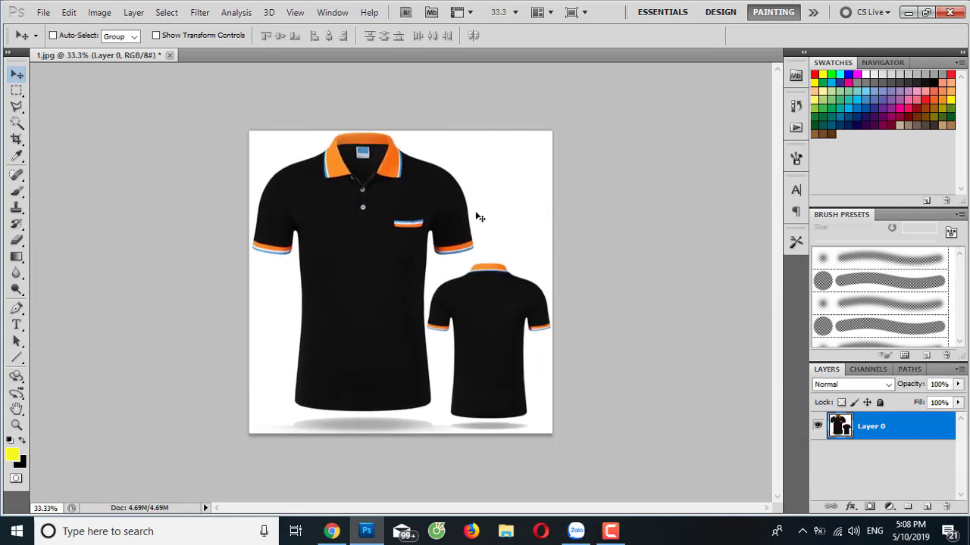
- Open Image > Canvas Size for the shirt photo, then switch to the Tiki listing
{"action": "left_click", "coordinate": [99, 15]}
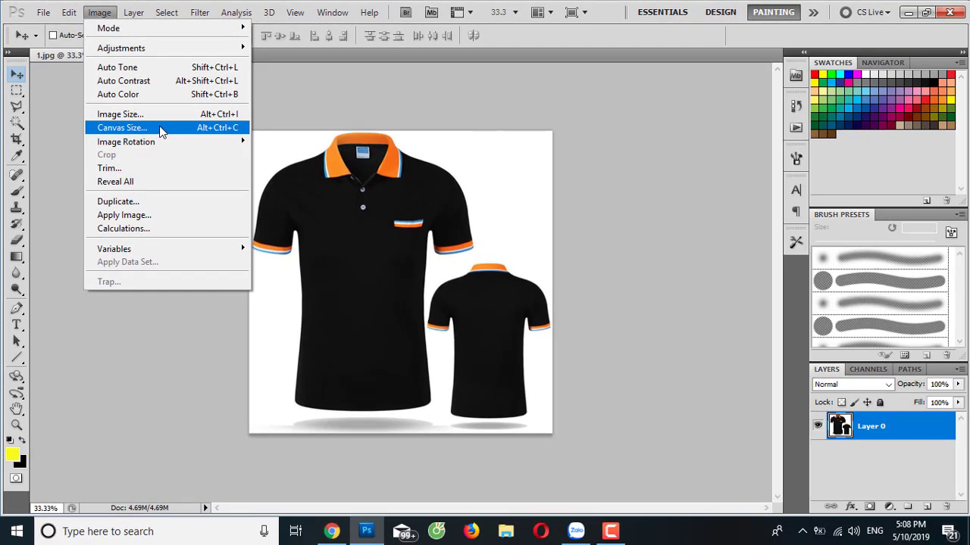
{"action": "left_click", "coordinate": [160, 129]}
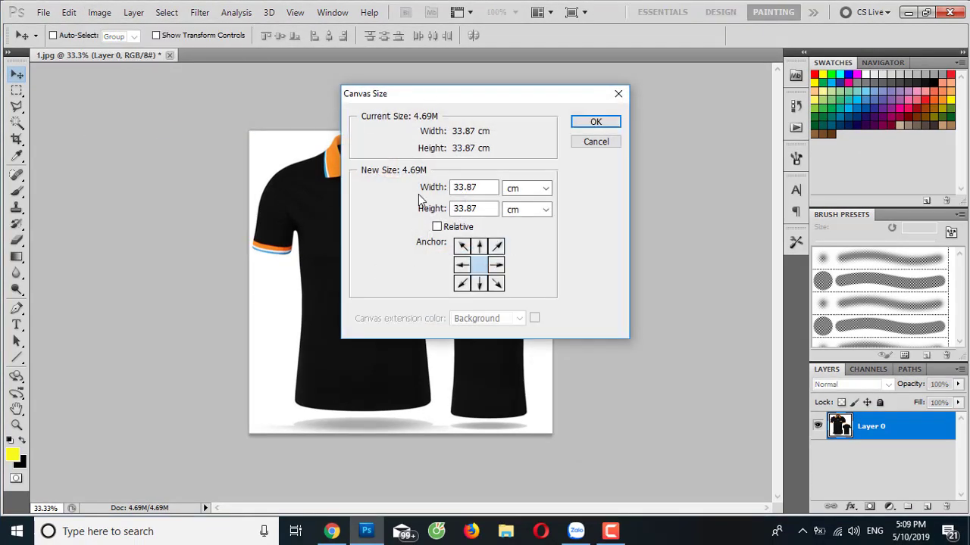
{"action": "left_click_drag", "start_coordinate": [455, 99], "coordinate": [468, 97]}
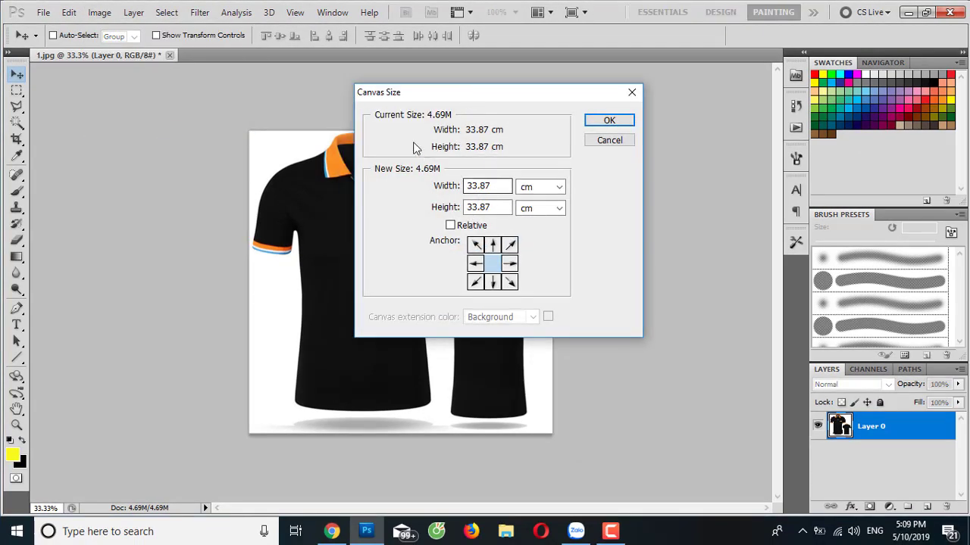
{"action": "left_click", "coordinate": [331, 531]}
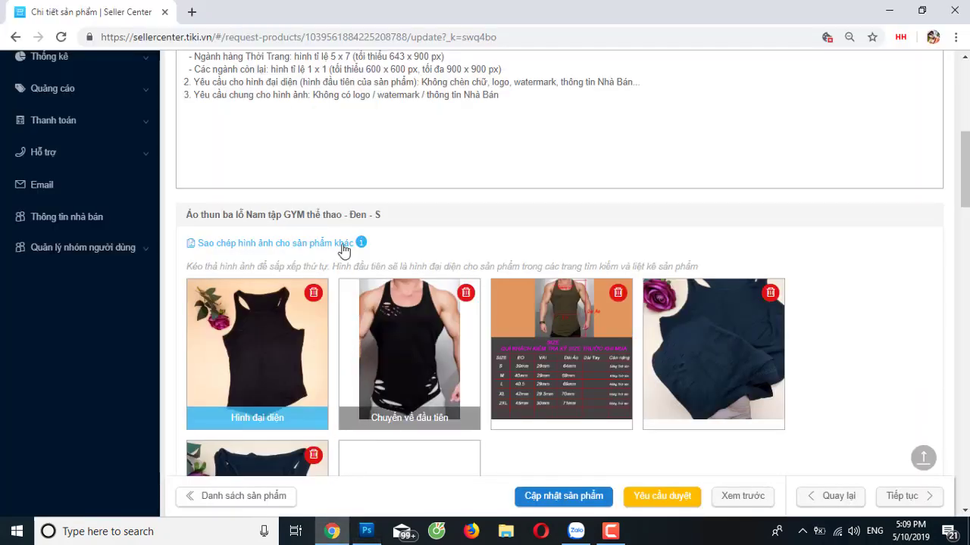
- Check the 5×7, minimum 643 × 900 px image rule, then return to Photoshop
{"action": "scroll", "coordinate": [337, 243], "scroll_direction": "up", "scroll_amount": 2}
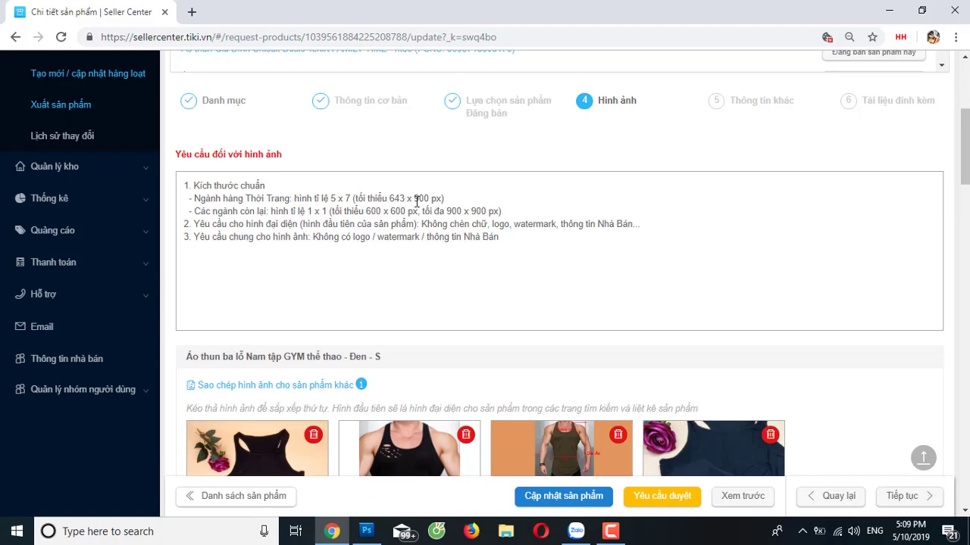
{"action": "left_click", "coordinate": [367, 531]}
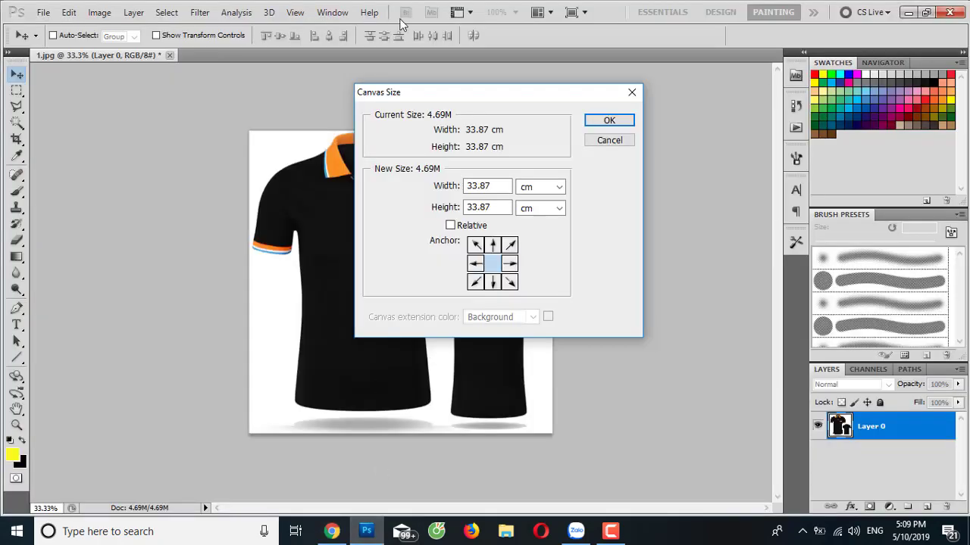
- Set the canvas to 643 × 900 pixels and accept the clipping warning
{"action": "left_click", "coordinate": [543, 189]}
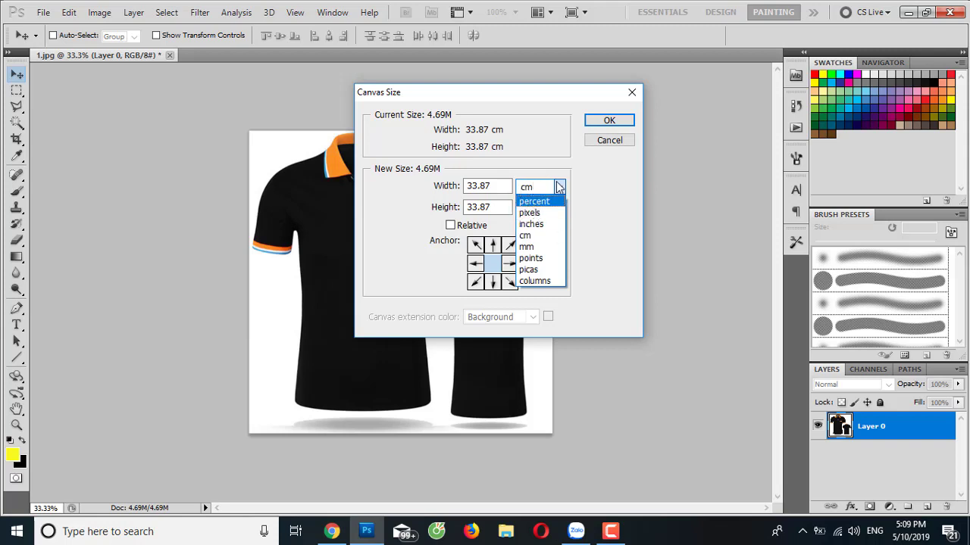
{"action": "left_click", "coordinate": [529, 215]}
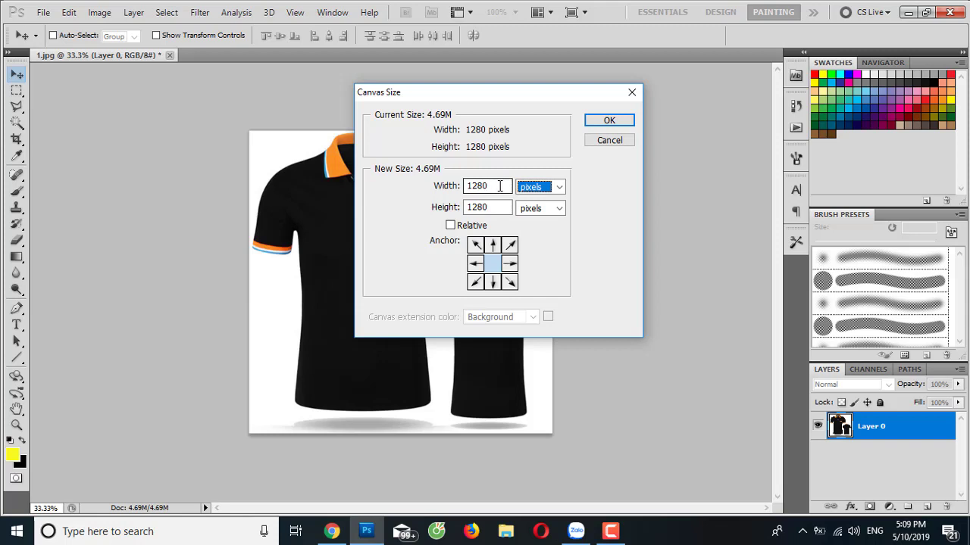
{"action": "left_click", "coordinate": [500, 186]}
{"action": "type", "text": "6"}
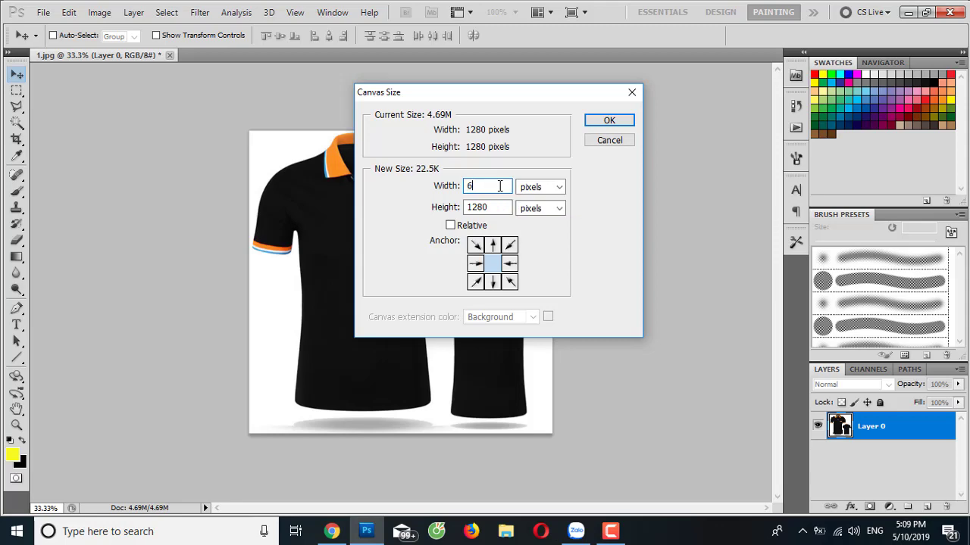
{"action": "type", "text": "43"}
{"action": "left_click", "coordinate": [492, 211]}
{"action": "key", "text": "alt+Tab"}
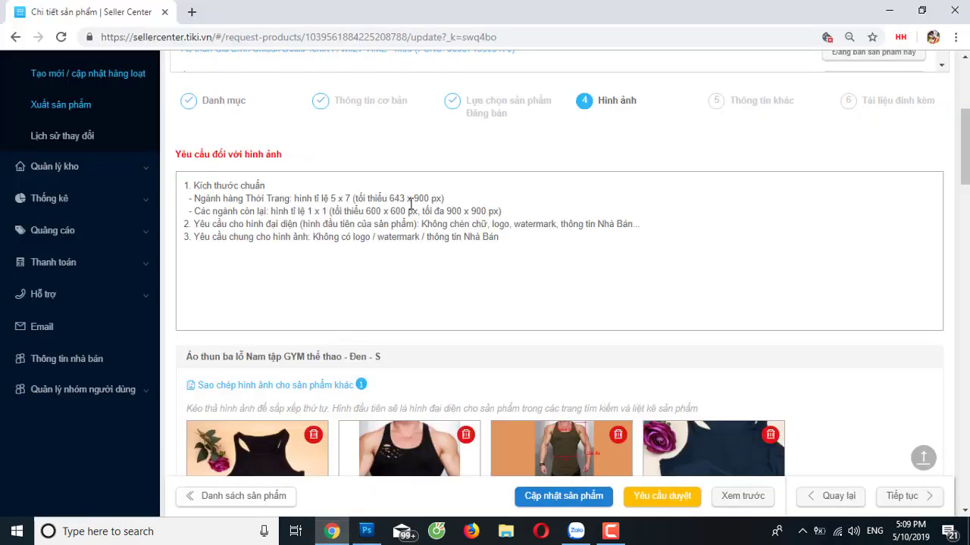
{"action": "left_click", "coordinate": [366, 531]}
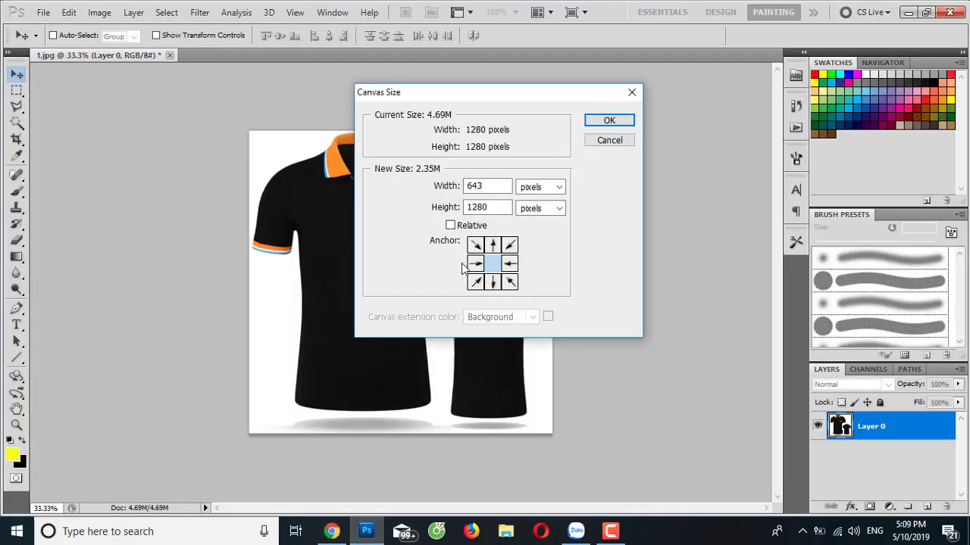
{"action": "double_click", "coordinate": [493, 207]}
{"action": "type", "text": "9"}
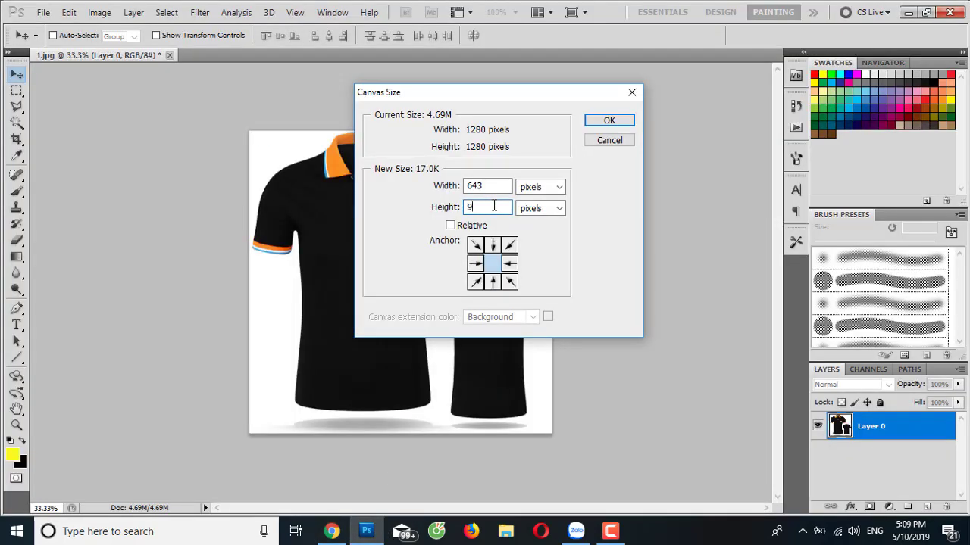
{"action": "type", "text": "00"}
{"action": "left_click", "coordinate": [609, 121]}
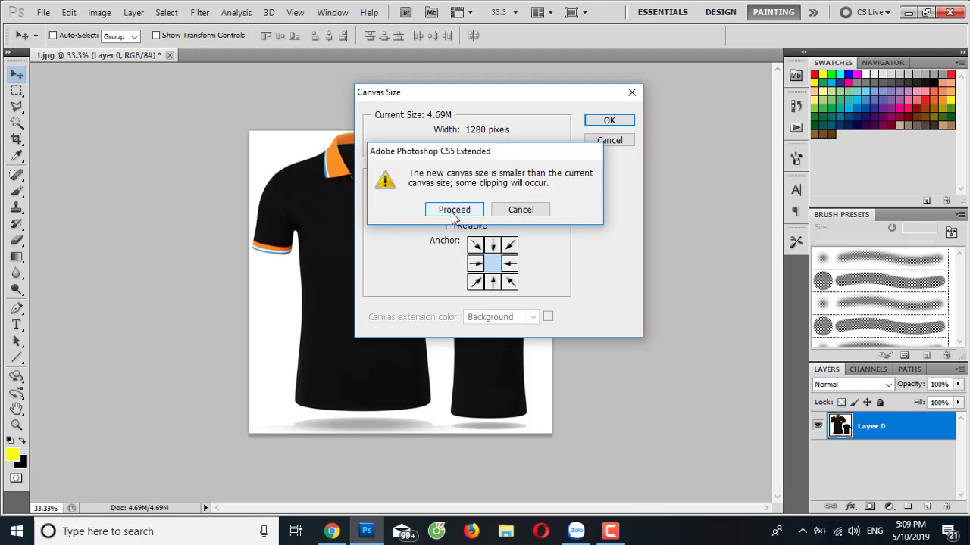
{"action": "left_click", "coordinate": [453, 213]}
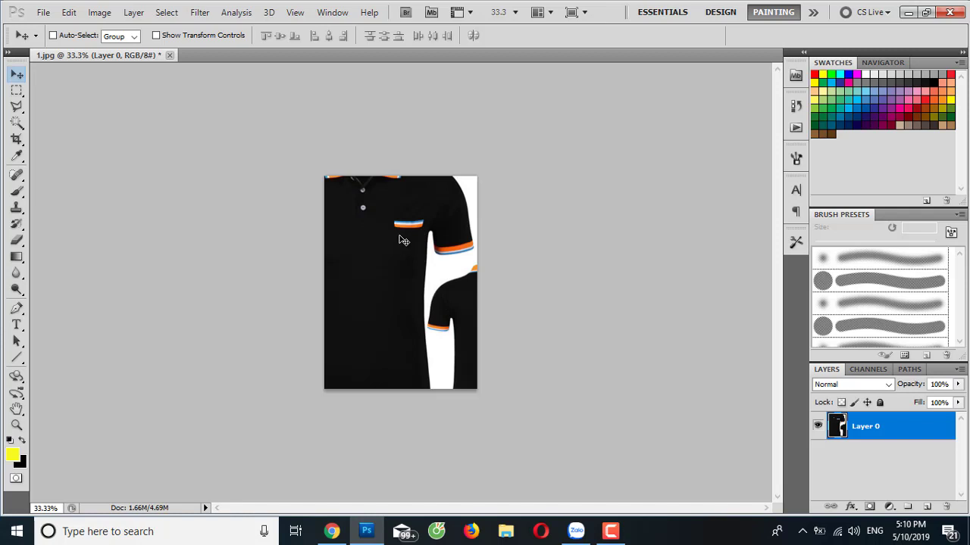
- Free-transform Layer 0, scaling it proportionally to about 71% and repositioning it on the canvas
{"action": "key", "text": "ctrl+t"}
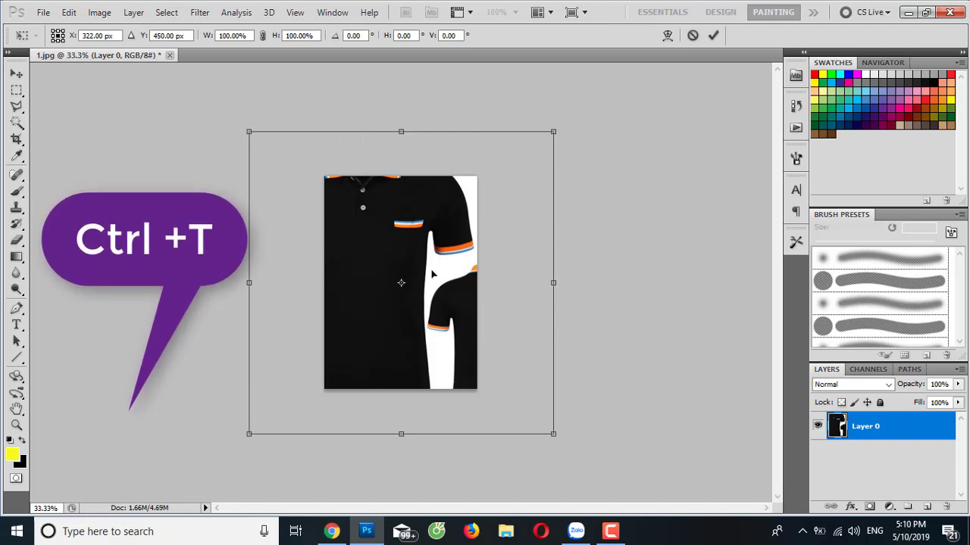
{"action": "left_click_drag", "start_coordinate": [385, 324], "coordinate": [427, 308]}
{"action": "mouse_move", "coordinate": [442, 291]}
{"action": "left_mouse_down"}
{"action": "mouse_move", "coordinate": [457, 282]}
{"action": "mouse_move", "coordinate": [357, 330]}
{"action": "mouse_move", "coordinate": [383, 267]}
{"action": "mouse_move", "coordinate": [347, 307]}
{"action": "mouse_move", "coordinate": [450, 281]}
{"action": "mouse_move", "coordinate": [388, 339]}
{"action": "mouse_move", "coordinate": [356, 347]}
{"action": "mouse_move", "coordinate": [365, 351]}
{"action": "left_mouse_up"}
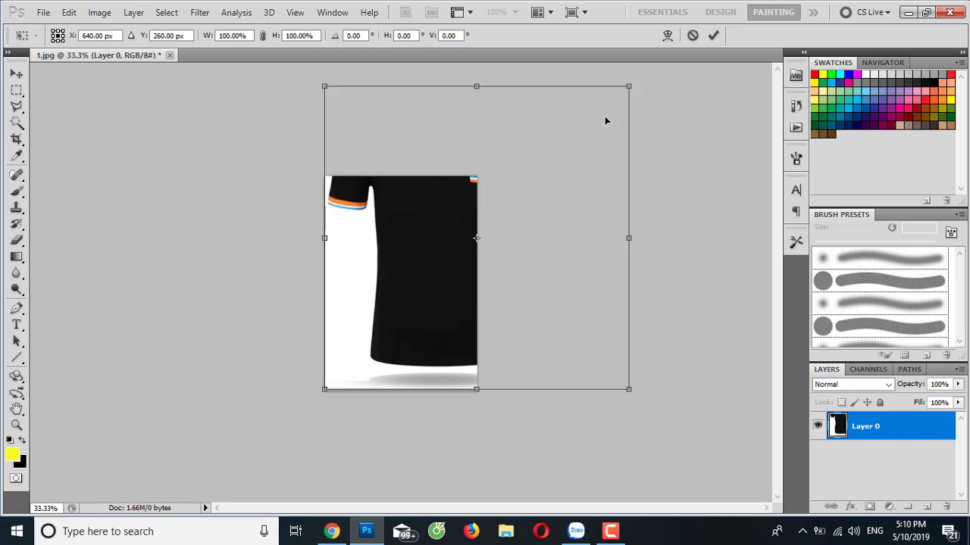
{"action": "key", "text": "shift"}
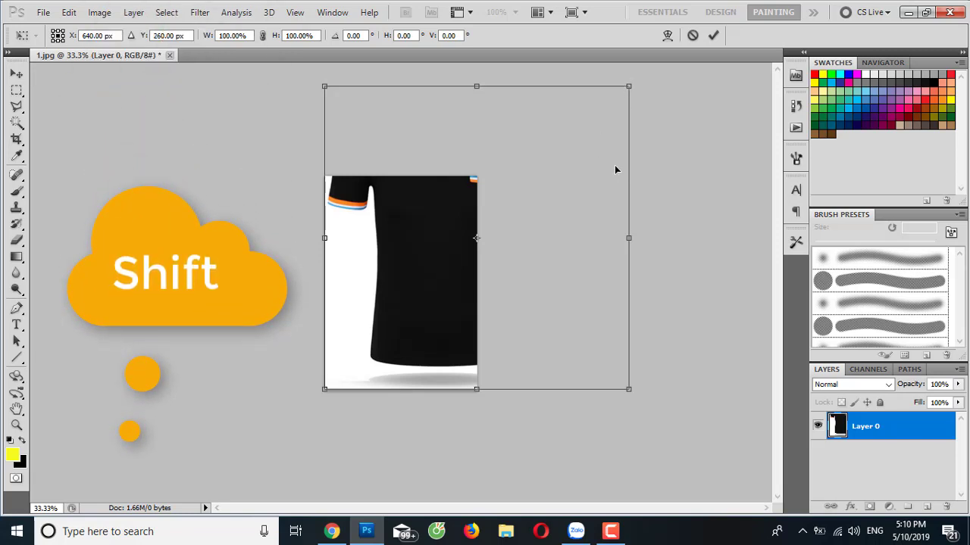
{"action": "left_click_drag", "start_coordinate": [629, 88], "coordinate": [529, 164]}
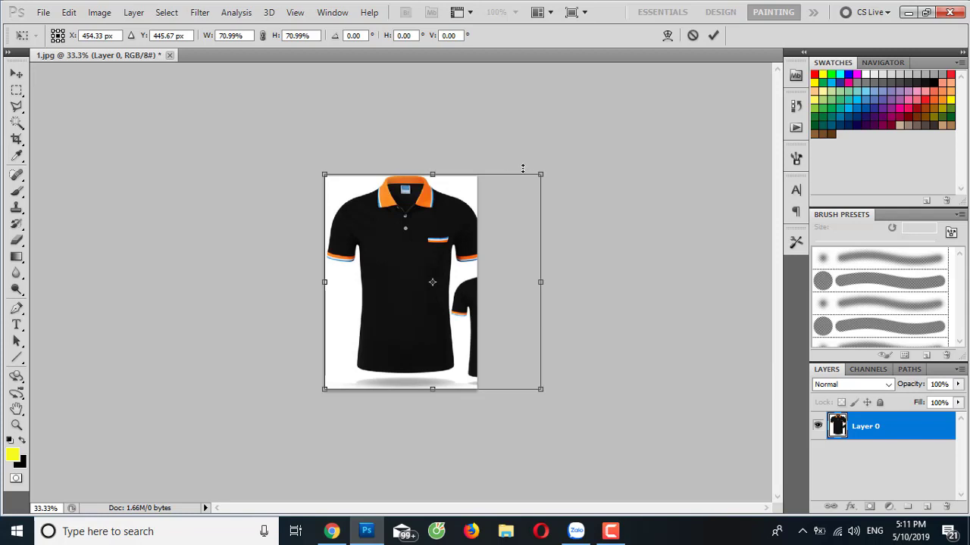
{"action": "key", "text": "Return"}
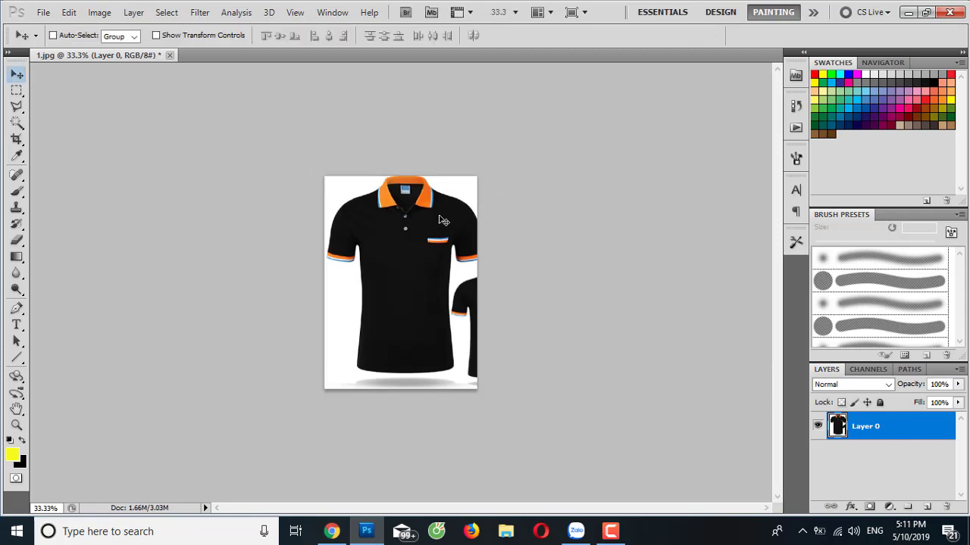
- Nudge the shirt slightly lower with Shift+Down
{"action": "key", "text": "shift+Down"}
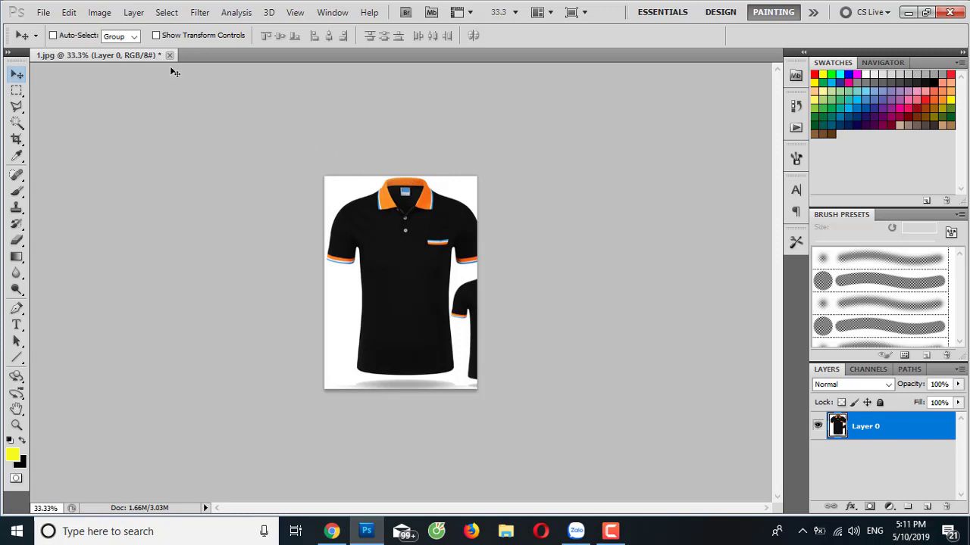
{"action": "left_click", "coordinate": [100, 12]}
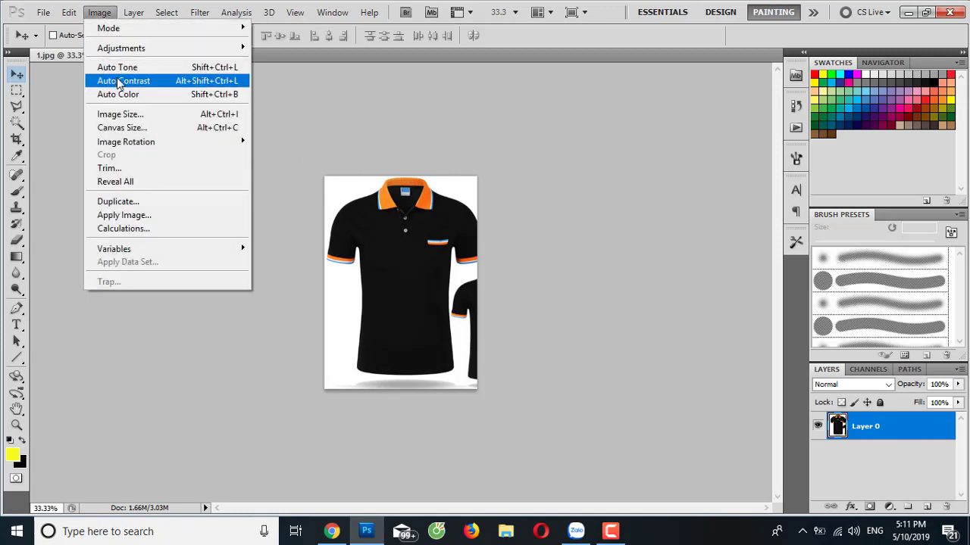
{"action": "left_click", "coordinate": [334, 201]}
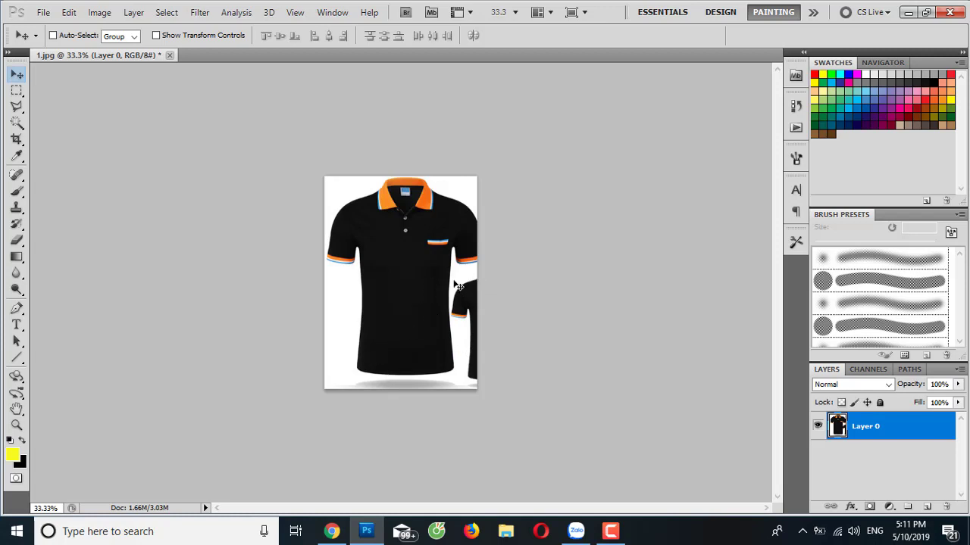
- Lasso the stray sleeve at the right edge and fill it with sampled white
{"action": "key", "text": "l"}
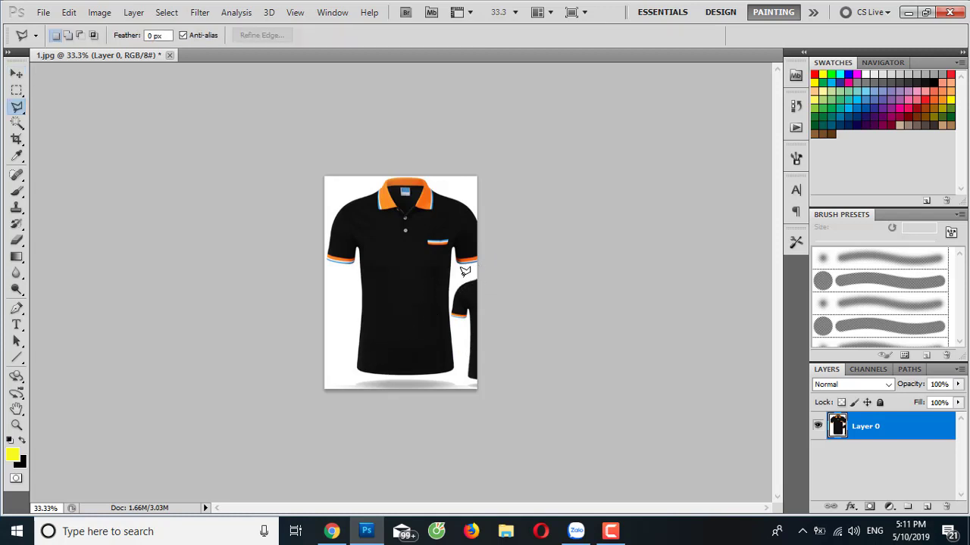
{"action": "left_click", "coordinate": [468, 272]}
{"action": "left_click_drag", "start_coordinate": [458, 326], "coordinate": [460, 375]}
{"action": "mouse_move", "coordinate": [491, 407]}
{"action": "left_mouse_down"}
{"action": "mouse_move", "coordinate": [532, 308]}
{"action": "mouse_move", "coordinate": [497, 271]}
{"action": "mouse_move", "coordinate": [476, 266]}
{"action": "left_mouse_up"}
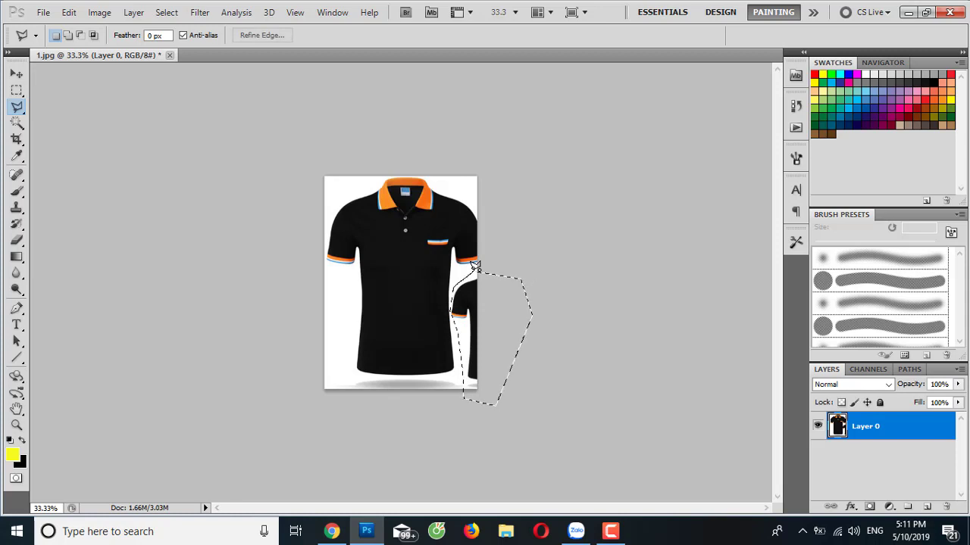
{"action": "key", "text": "i"}
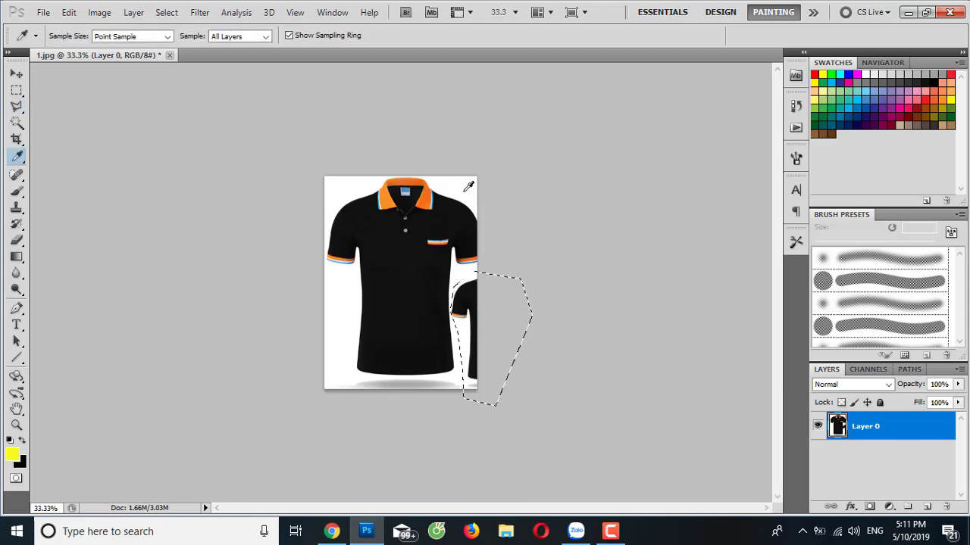
{"action": "left_click", "coordinate": [467, 187]}
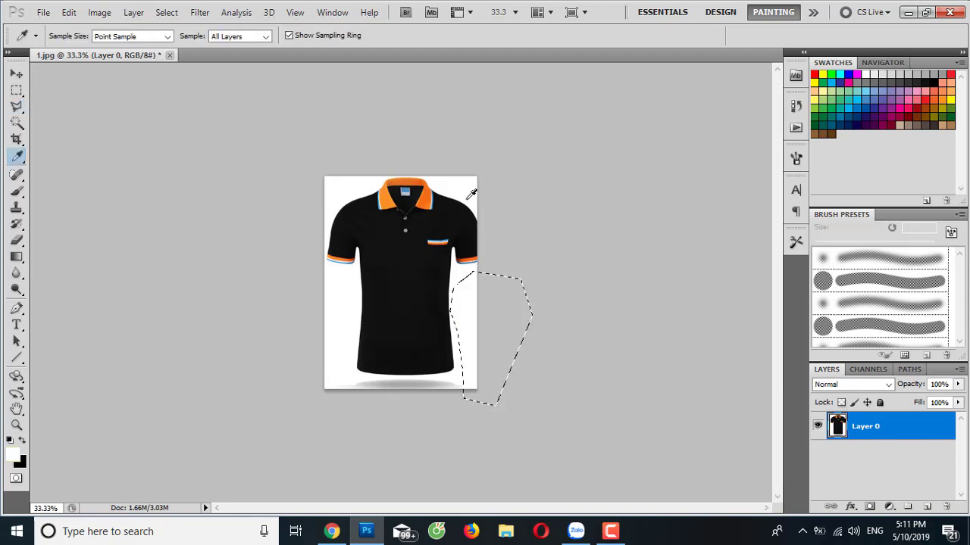
{"action": "key", "text": "alt+BackSpace"}
{"action": "key", "text": "ctrl+d"}
{"action": "key", "text": "v"}
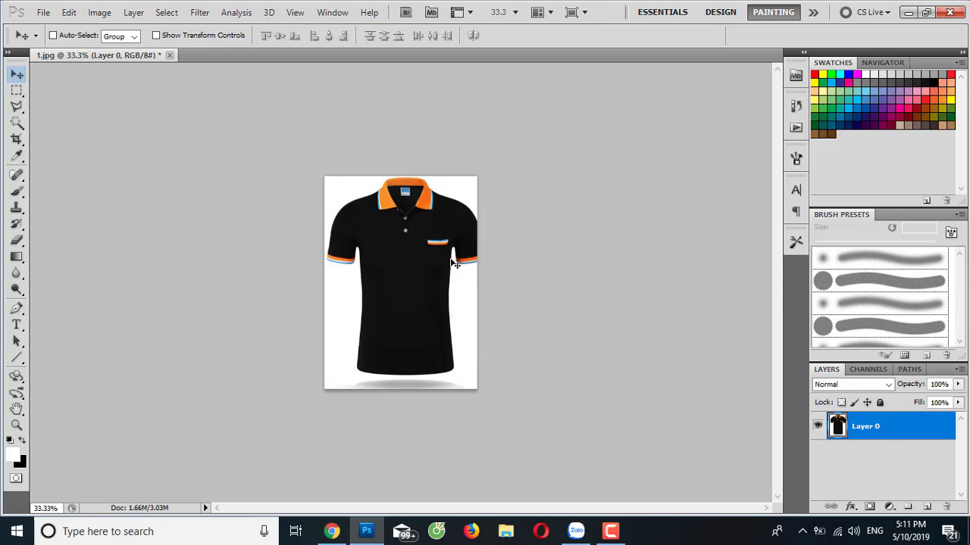
{"action": "key", "text": "ctrl+t"}
- Scale the shirt to 93.41% and add a white-filled Layer 1 beneath Layer 0
{"action": "left_click_drag", "start_coordinate": [542, 175], "coordinate": [523, 185]}
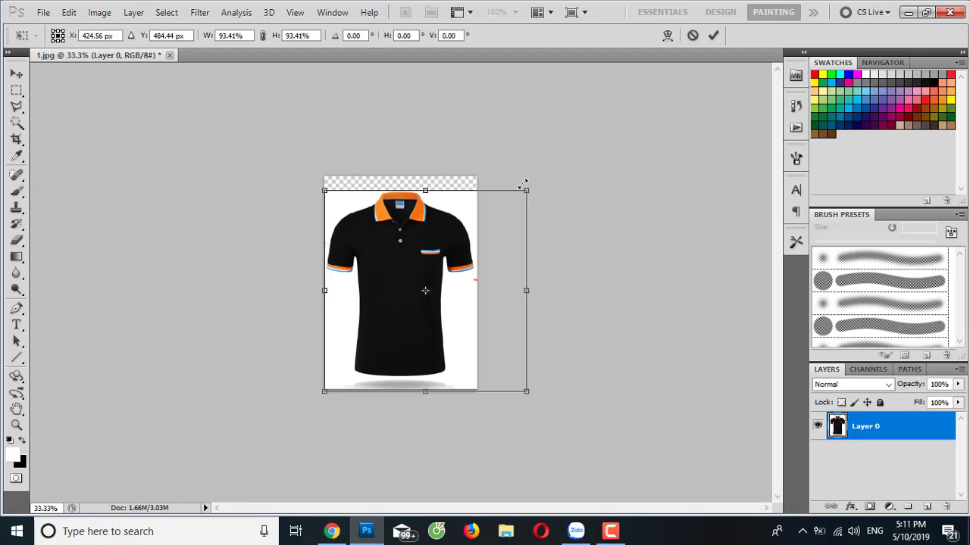
{"action": "key", "text": "Return"}
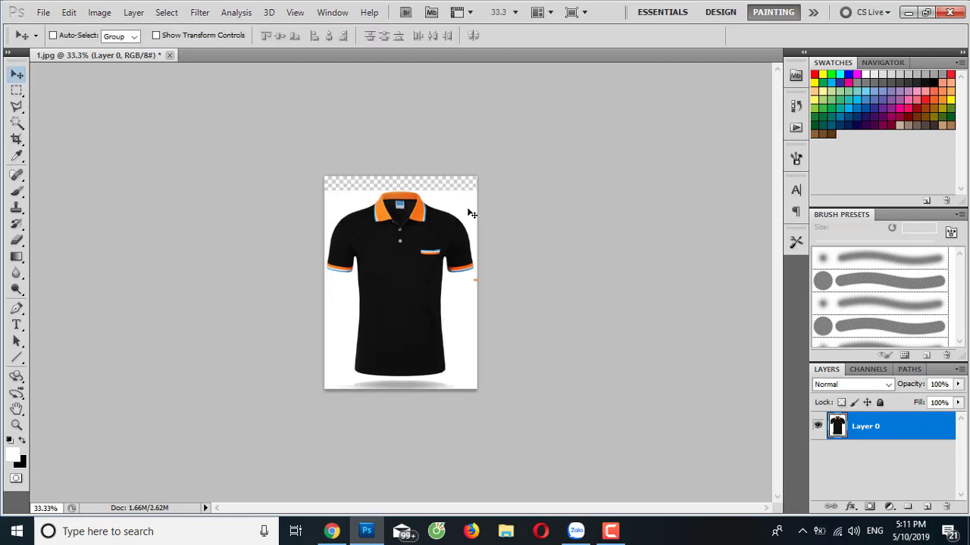
{"action": "left_click", "coordinate": [927, 506]}
{"action": "left_click_drag", "start_coordinate": [898, 463], "coordinate": [898, 475]}
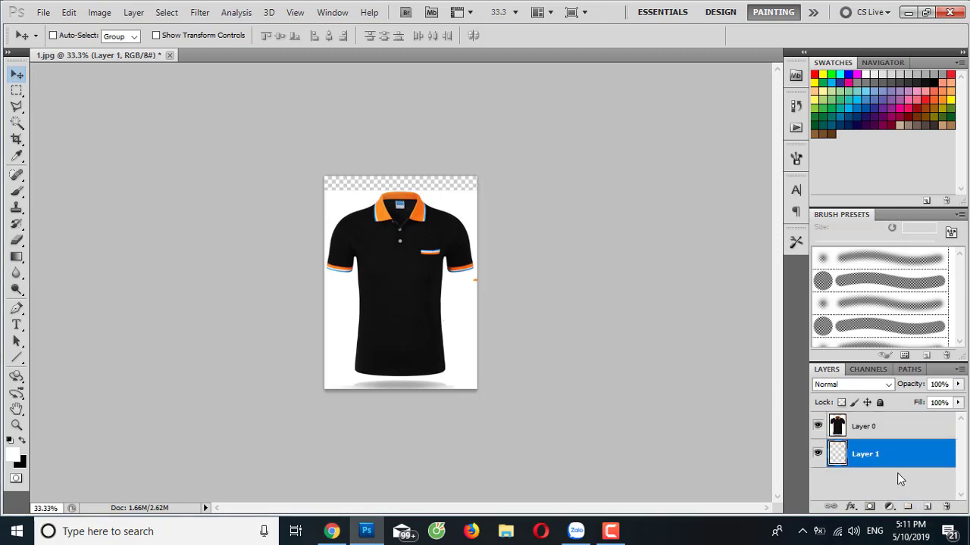
{"action": "key", "text": "alt+BackSpace"}
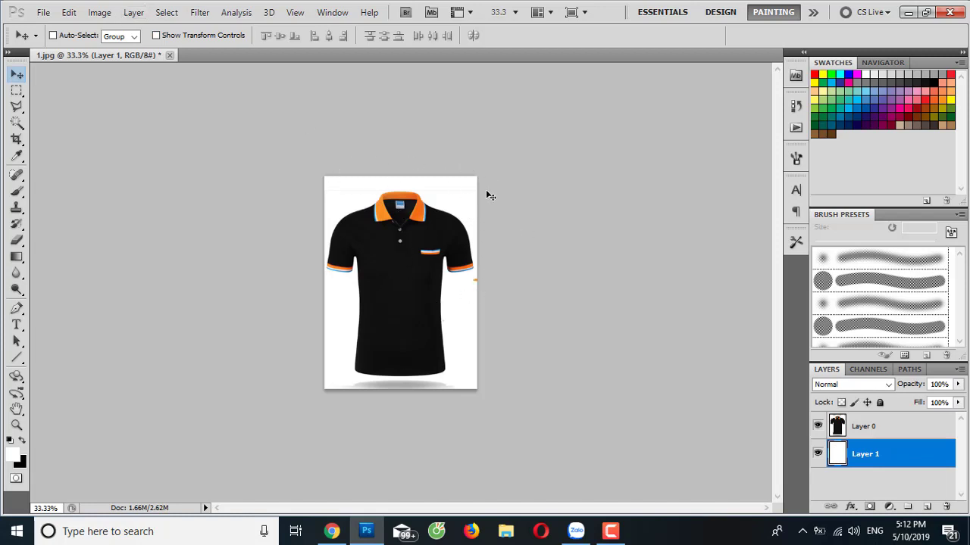
- Check the Image > Canvas Size dialog and close it unchanged
{"action": "left_click", "coordinate": [100, 12]}
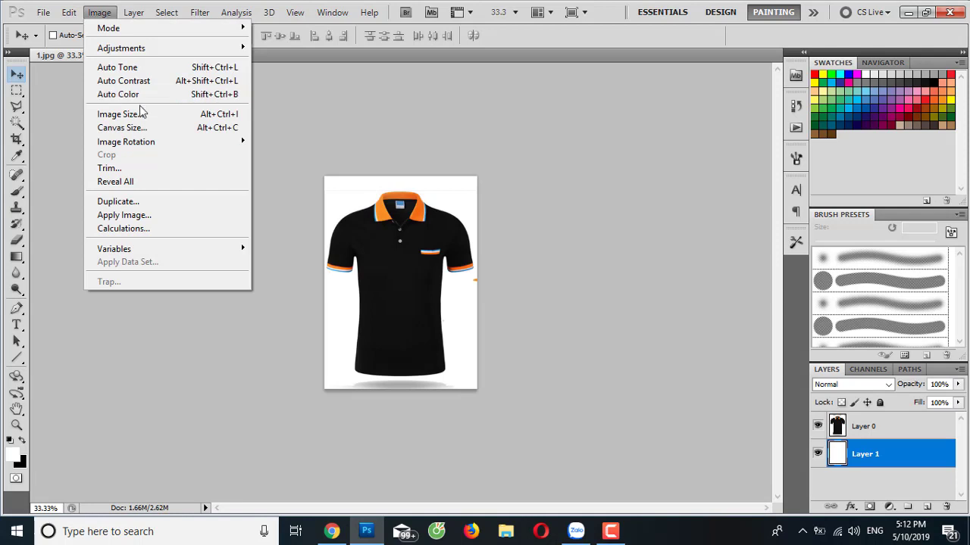
{"action": "left_click", "coordinate": [121, 127]}
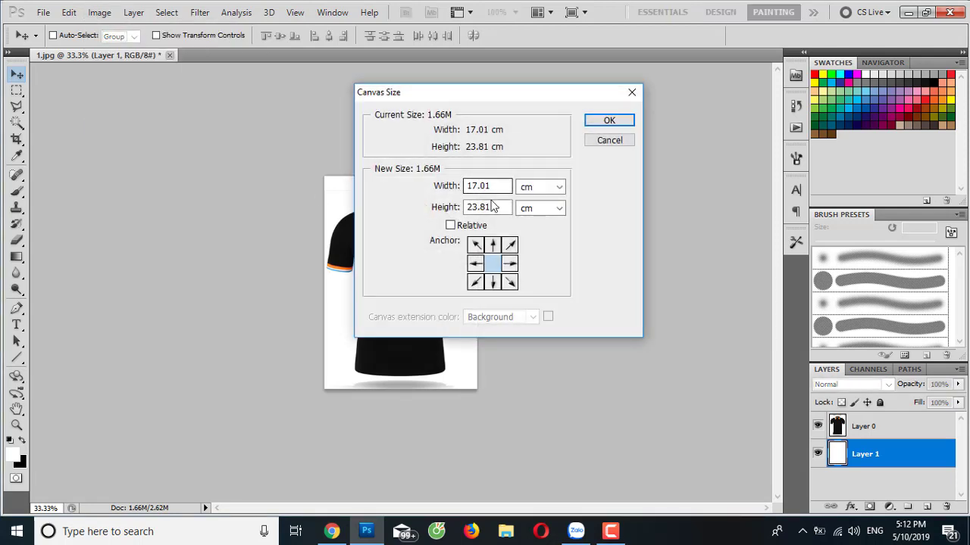
{"action": "left_click", "coordinate": [610, 121]}
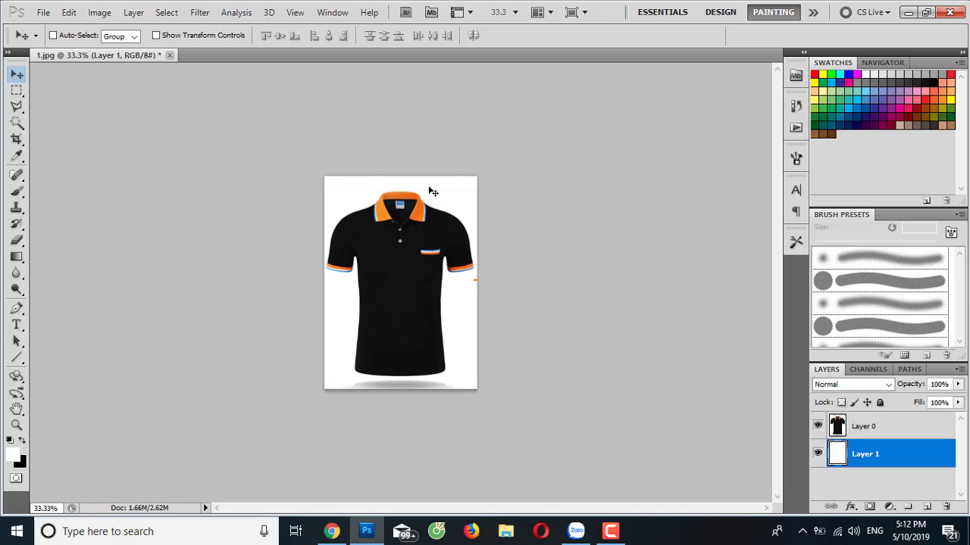
- Start Save As and browse to the ANH TIKI folder on the Desktop
{"action": "left_click", "coordinate": [44, 17]}
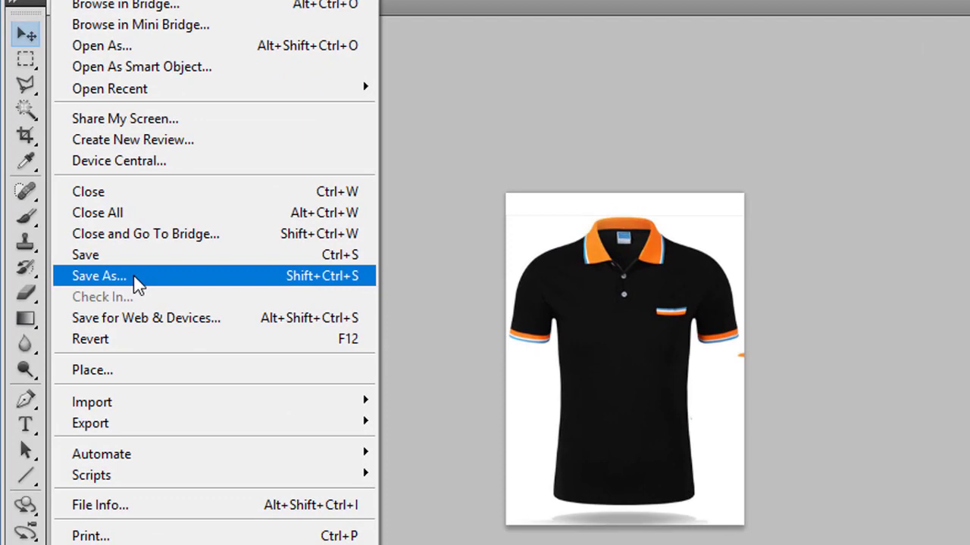
{"action": "left_click", "coordinate": [162, 282]}
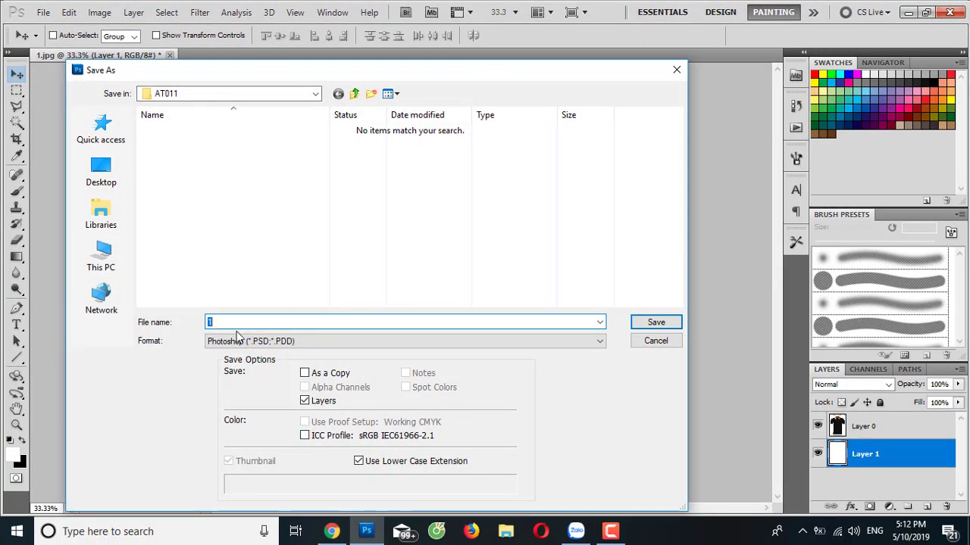
{"action": "left_click", "coordinate": [110, 188]}
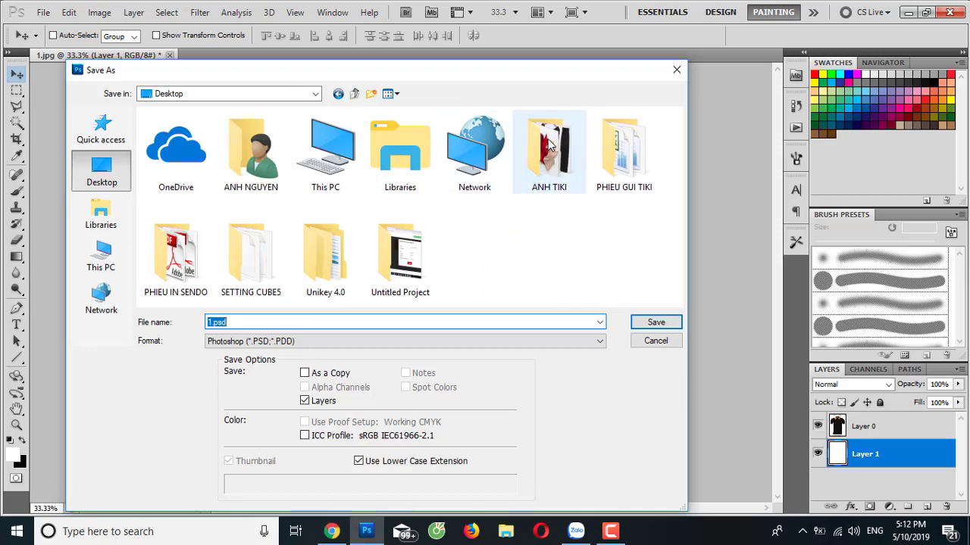
{"action": "mouse_move", "coordinate": [548, 156]}
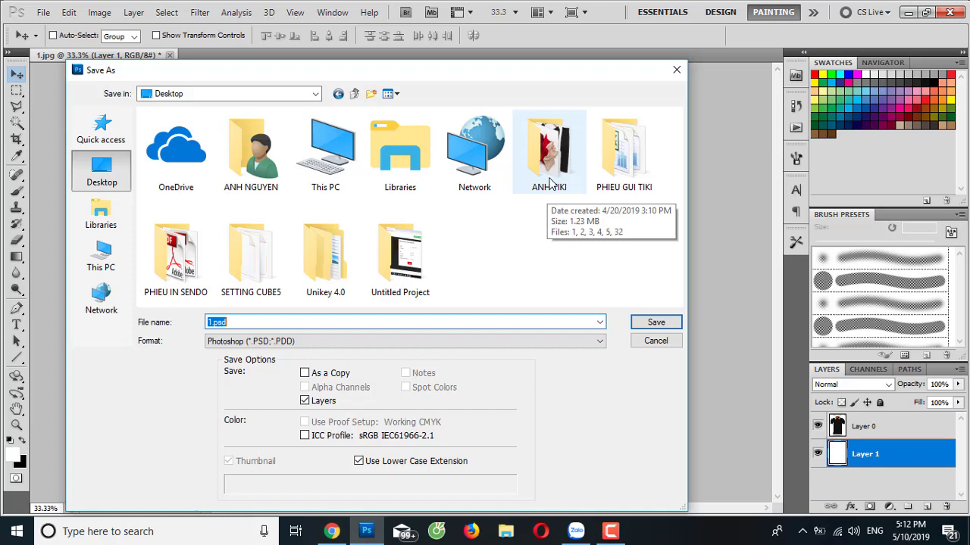
{"action": "double_click", "coordinate": [551, 180]}
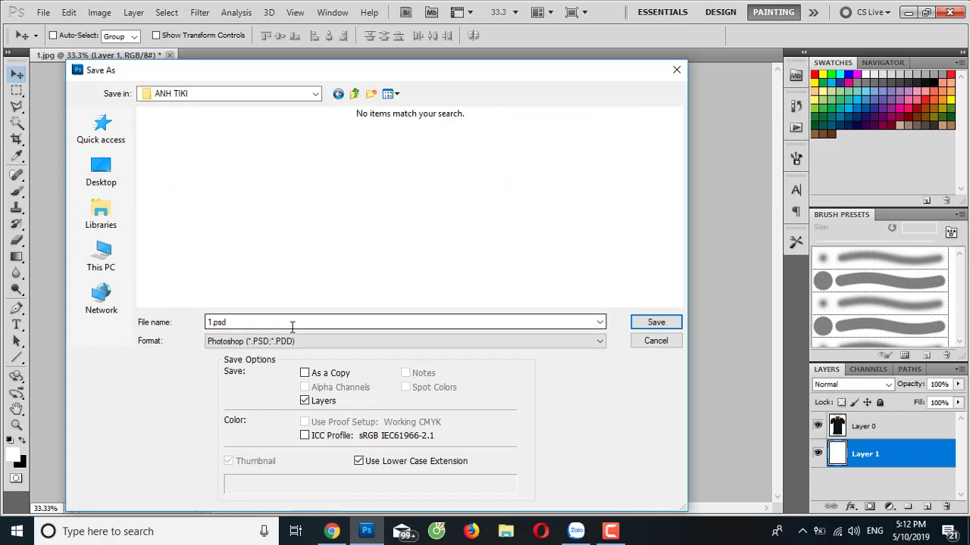
- Save it as a JPEG named 'ao tjhun' at Maximum quality 12
{"action": "left_click", "coordinate": [295, 343]}
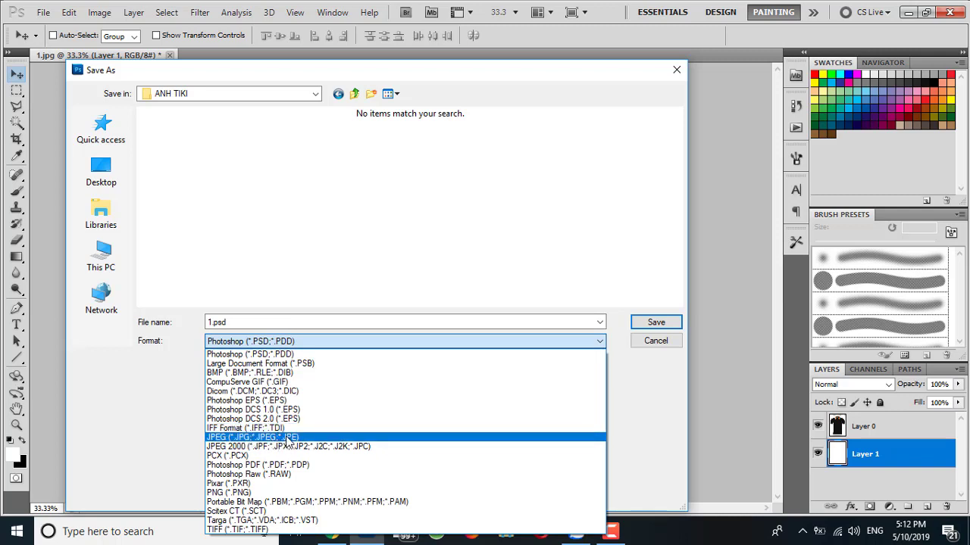
{"action": "left_click", "coordinate": [288, 440]}
{"action": "double_click", "coordinate": [246, 322]}
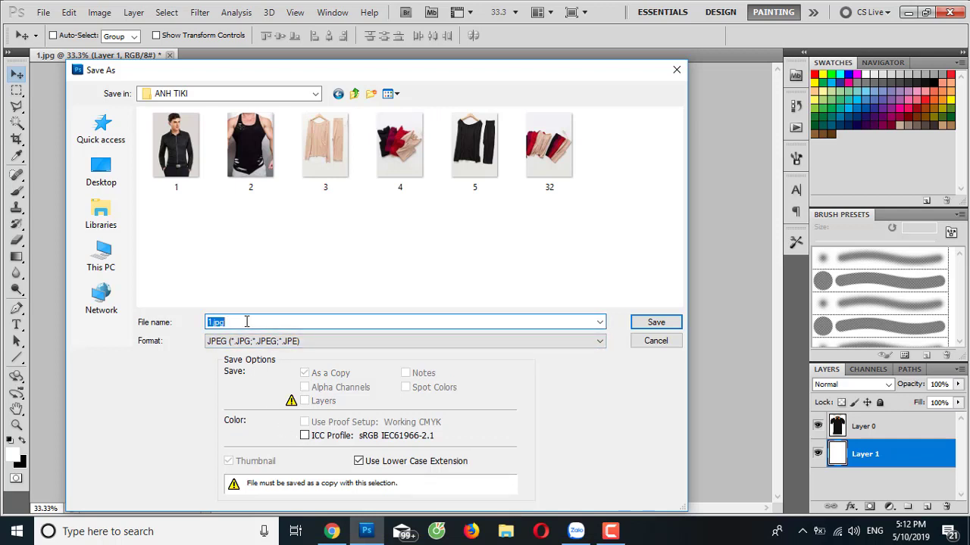
{"action": "type", "text": "ao th"}
{"action": "type", "text": "jhun"}
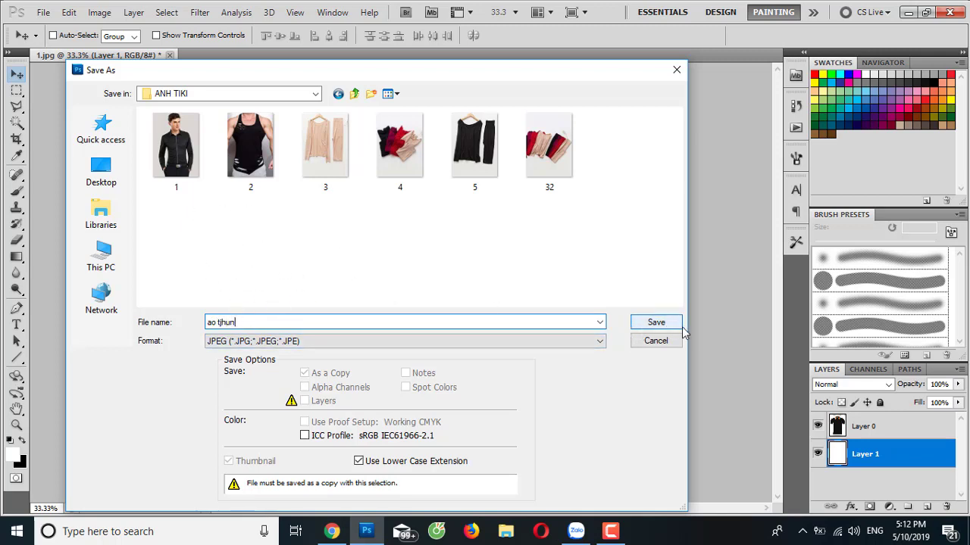
{"action": "left_click", "coordinate": [656, 331]}
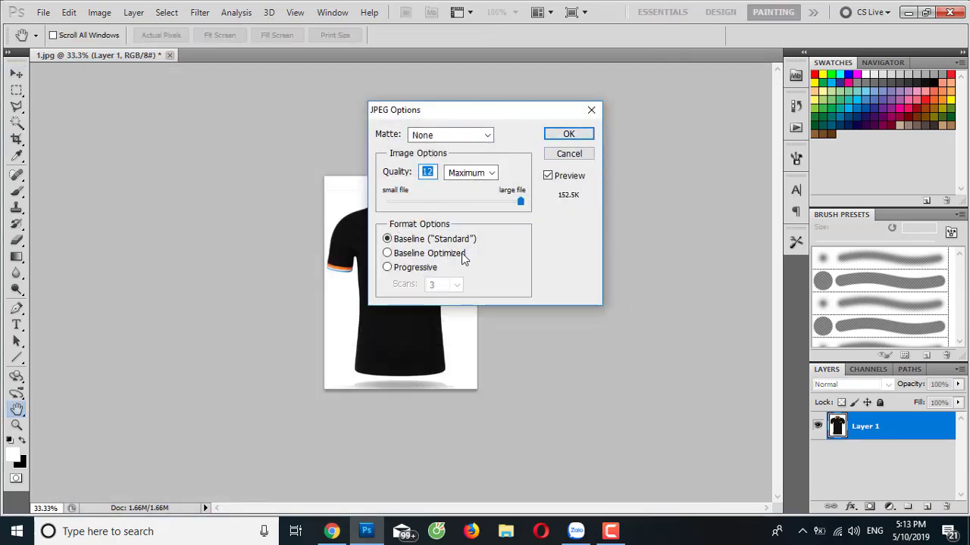
{"action": "left_click", "coordinate": [568, 135]}
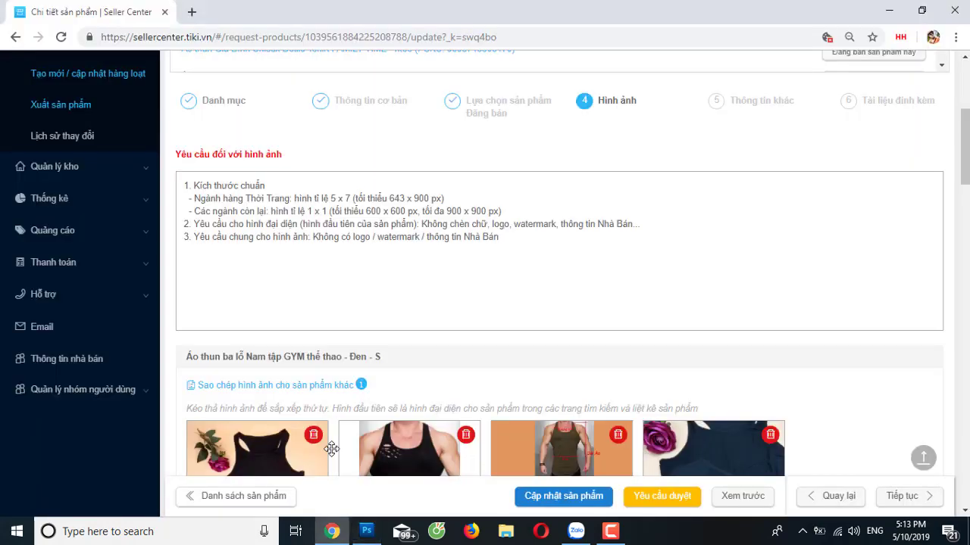
- Switch to Tiki Seller Center and scroll down to the product image grid
{"action": "left_click", "coordinate": [332, 531]}
{"action": "scroll", "coordinate": [400, 301], "scroll_direction": "down", "scroll_amount": 3}
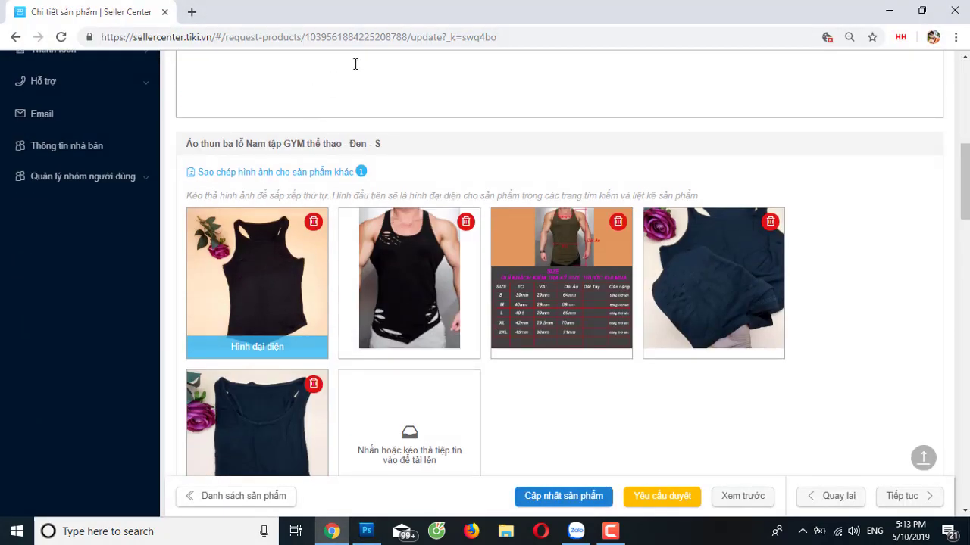
{"action": "scroll", "coordinate": [499, 288], "scroll_direction": "down", "scroll_amount": 1}
{"action": "scroll", "coordinate": [513, 319], "scroll_direction": "down", "scroll_amount": 1}
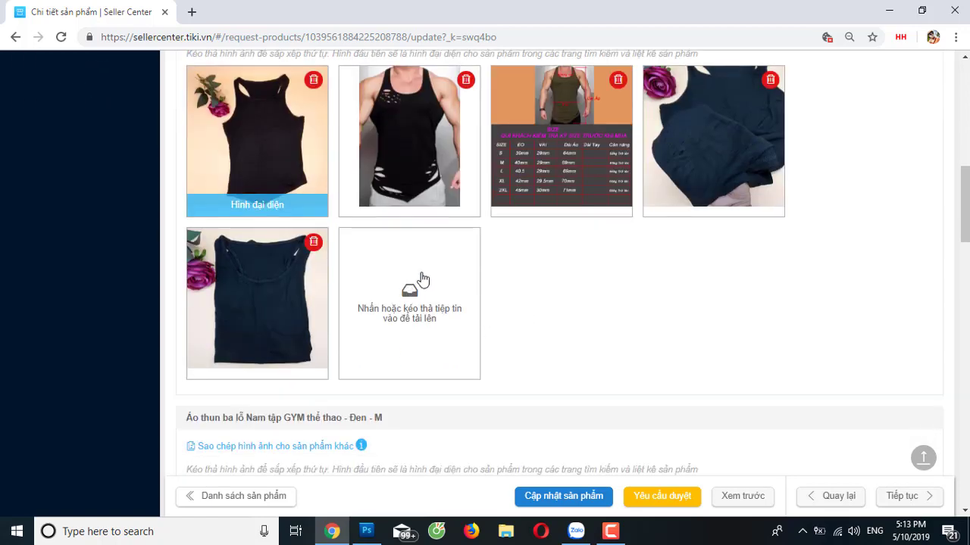
- Upload 'ao tjhun' from Desktop > ANH TIKI to the product images, then return to Photoshop
{"action": "left_click", "coordinate": [419, 280]}
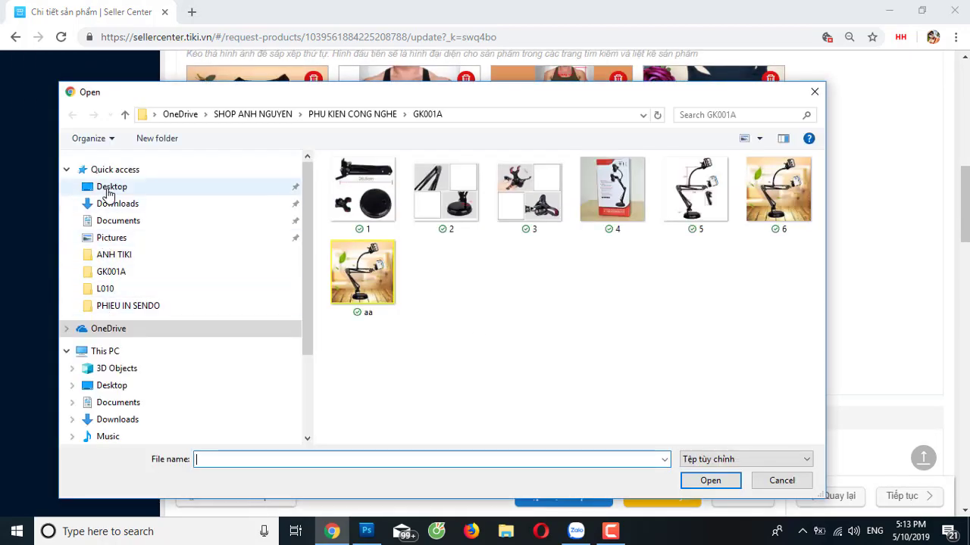
{"action": "left_click", "coordinate": [109, 193]}
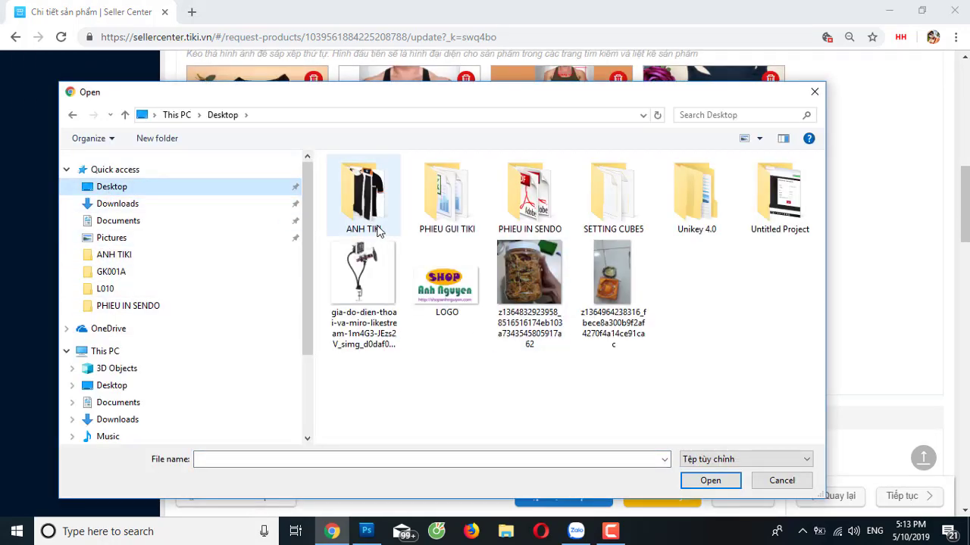
{"action": "double_click", "coordinate": [365, 198]}
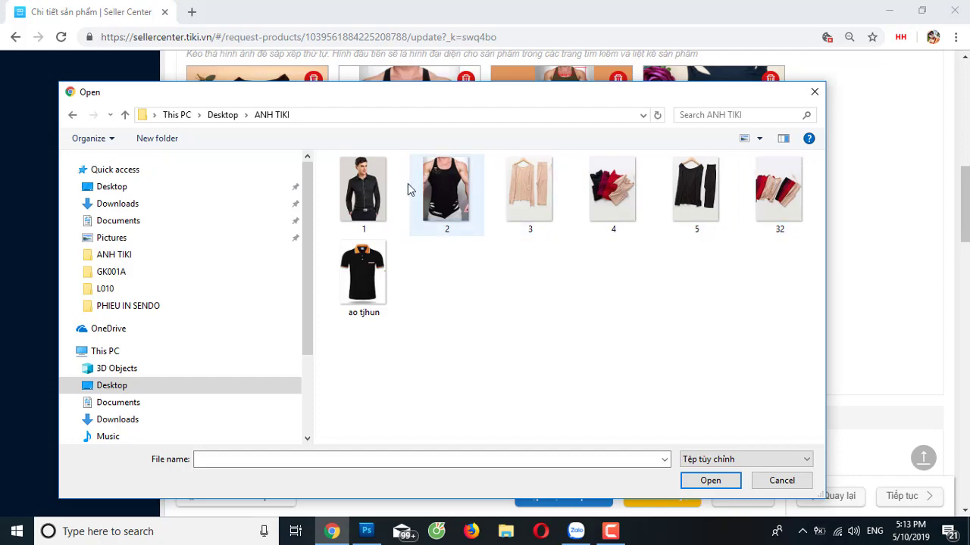
{"action": "left_click", "coordinate": [359, 273]}
{"action": "double_click", "coordinate": [360, 273]}
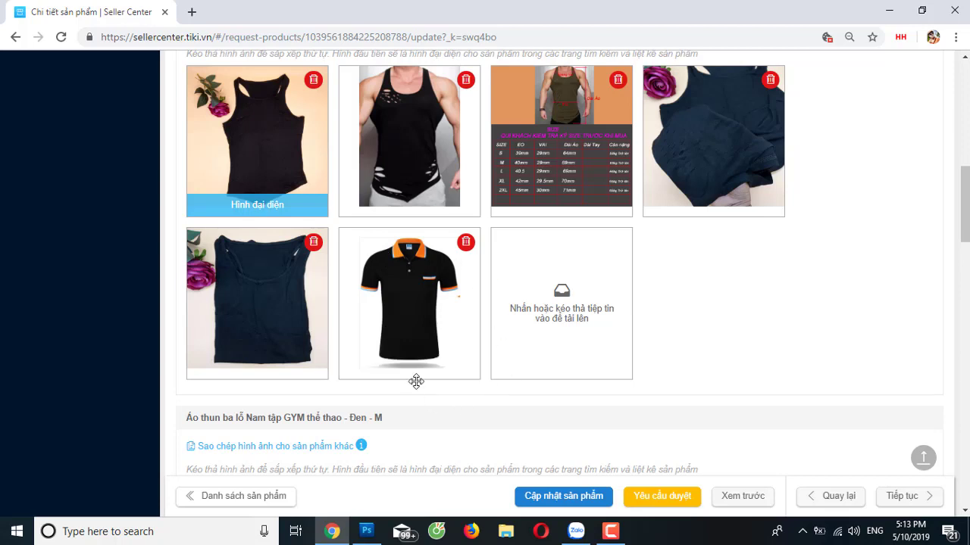
{"action": "mouse_move", "coordinate": [409, 303]}
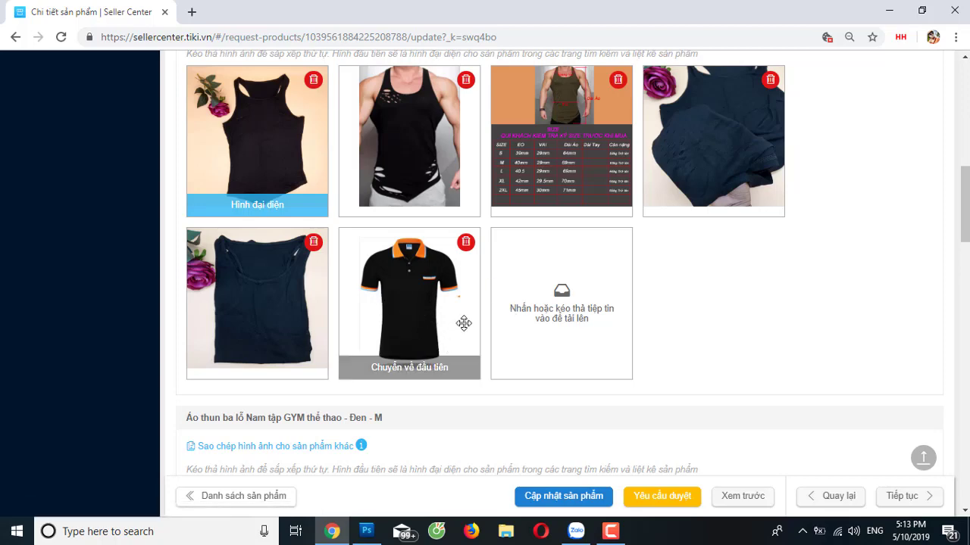
{"action": "left_click", "coordinate": [367, 531]}
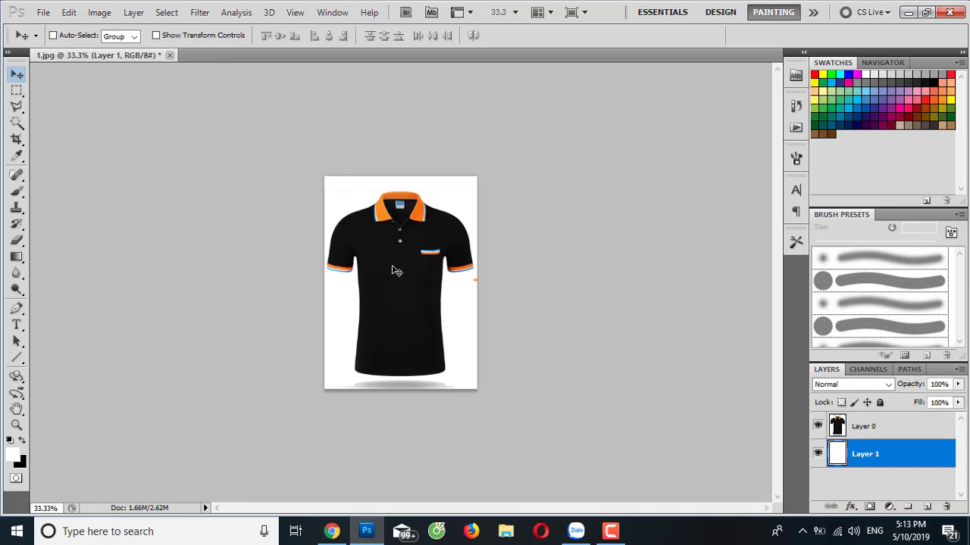
{"action": "left_click", "coordinate": [43, 12]}
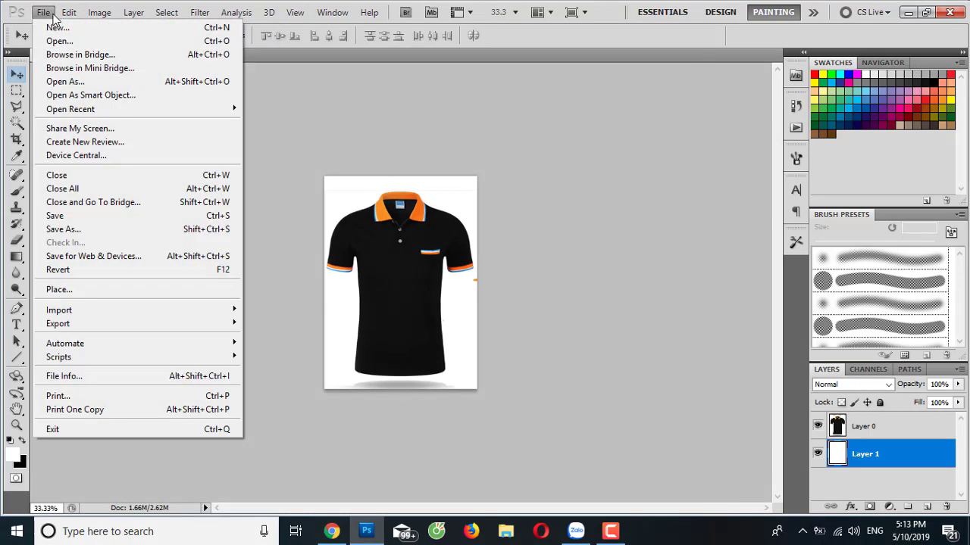
{"action": "left_click", "coordinate": [348, 330]}
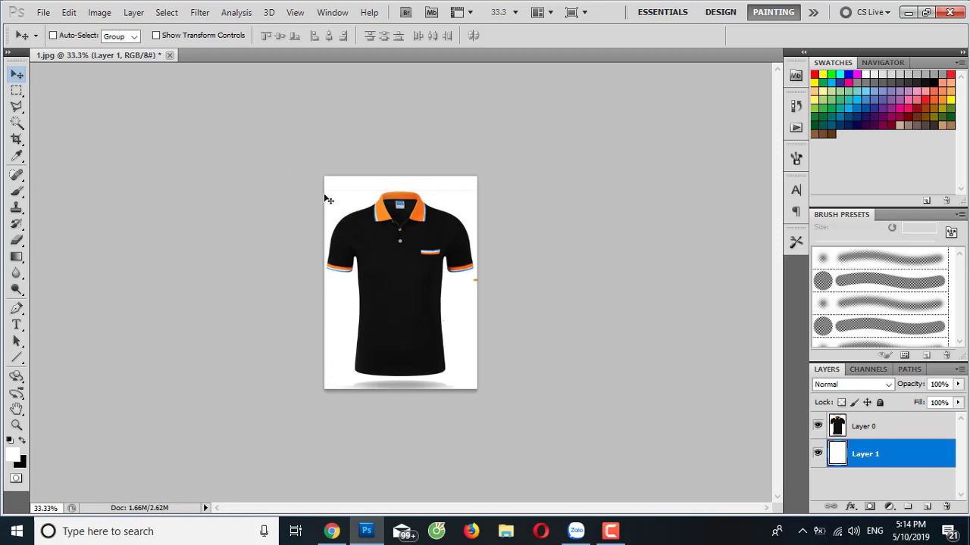
- Bring up the YouTube video page showing the ĐĂNG KÝ subscribe reminder
{"action": "left_click", "coordinate": [610, 531]}
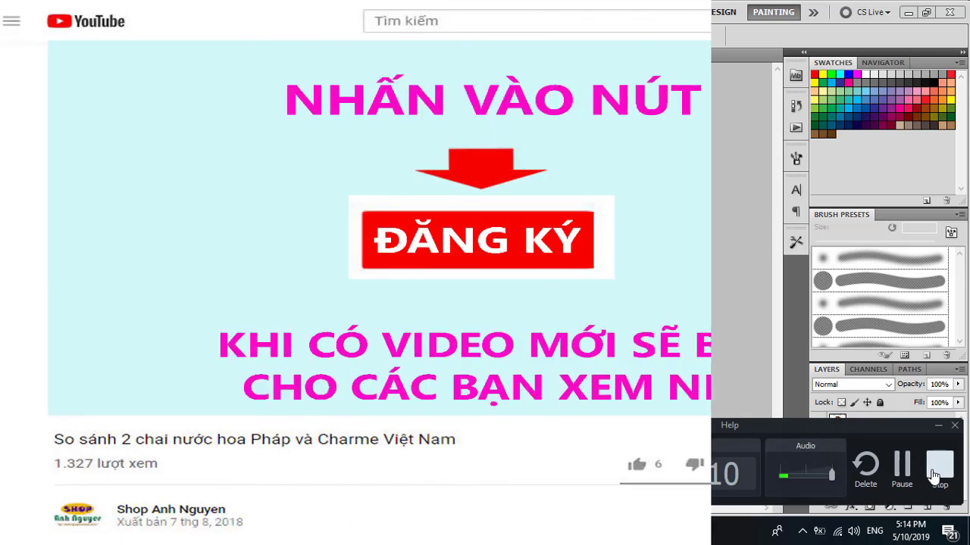